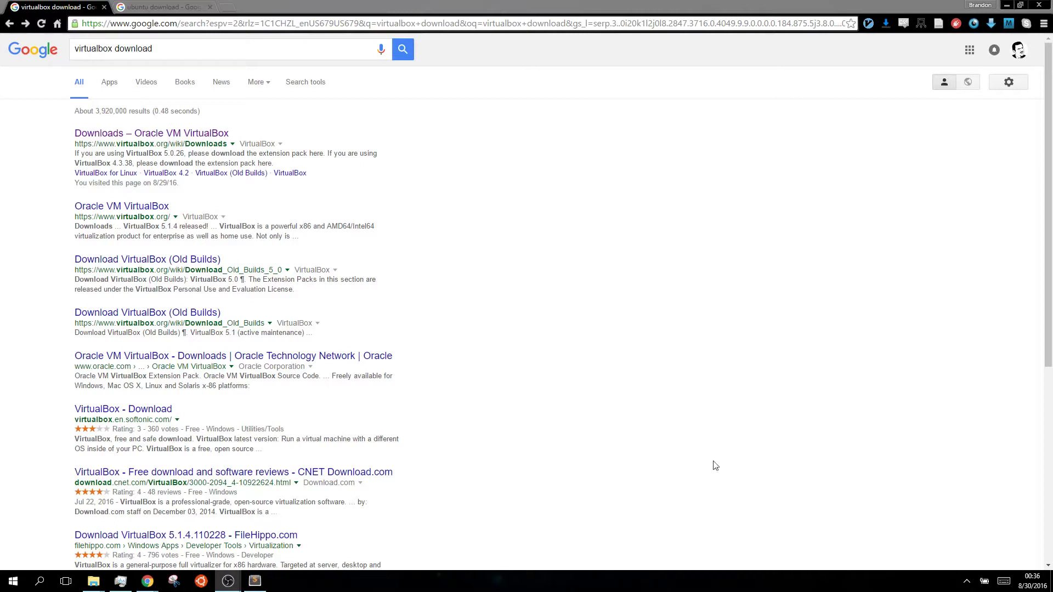
- Open the Oracle VM VirtualBox downloads page from the search results and find the VirtualBox 5.1.4 package for Windows hosts
{"action": "left_click", "coordinate": [709, 274]}
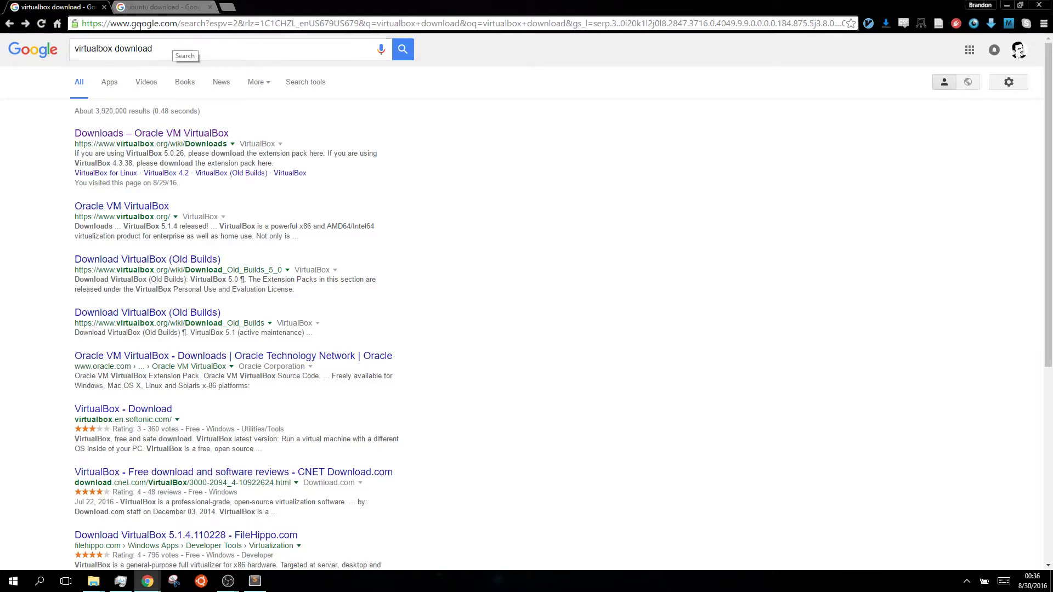
{"action": "key", "text": "ctrl+Tab"}
{"action": "key", "text": "ctrl+Tab"}
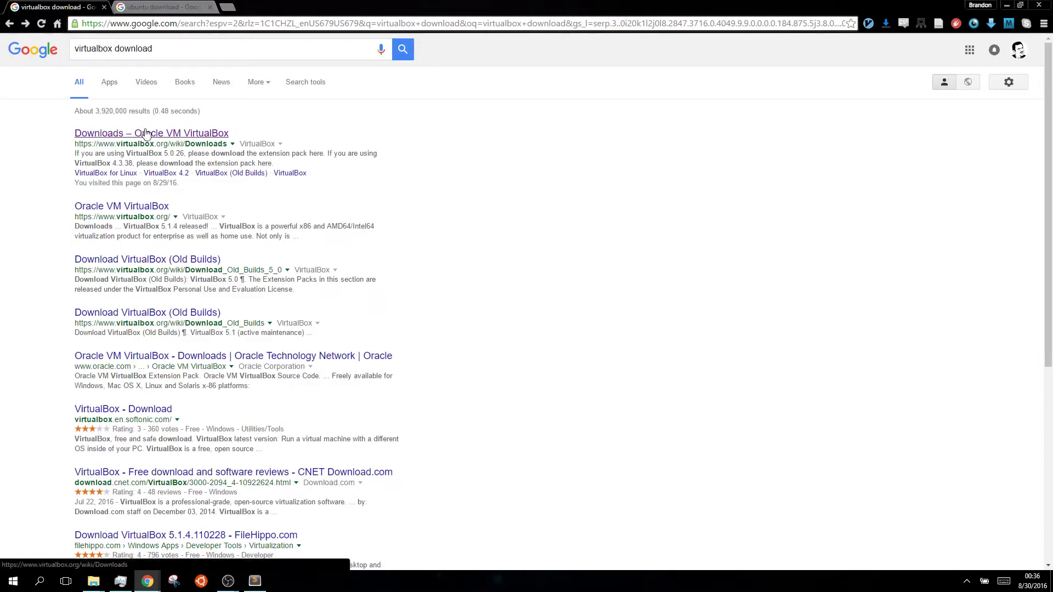
{"action": "left_click", "coordinate": [146, 134]}
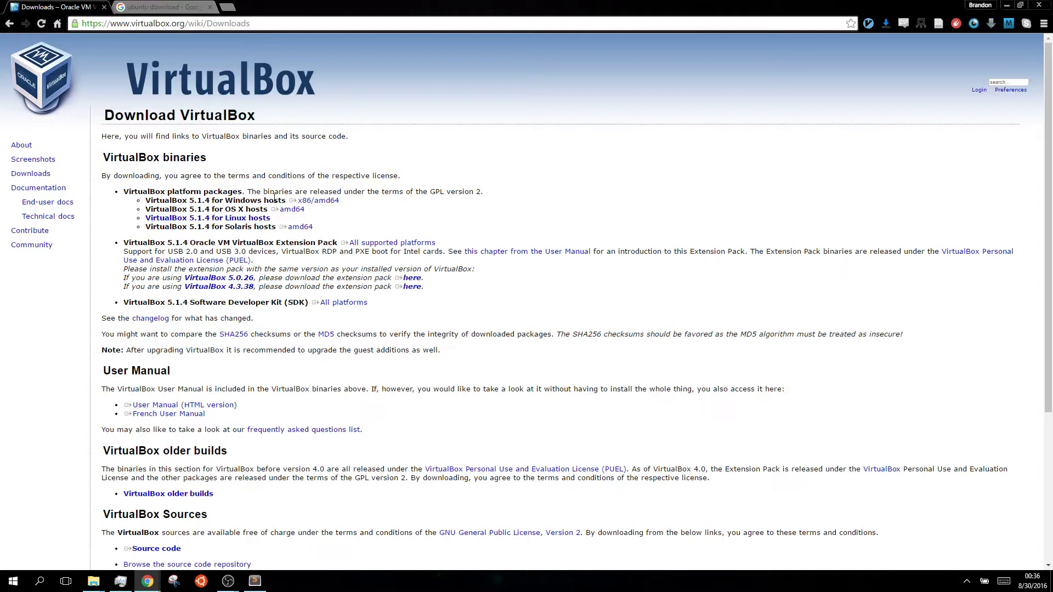
{"action": "left_click_drag", "start_coordinate": [288, 200], "coordinate": [338, 202]}
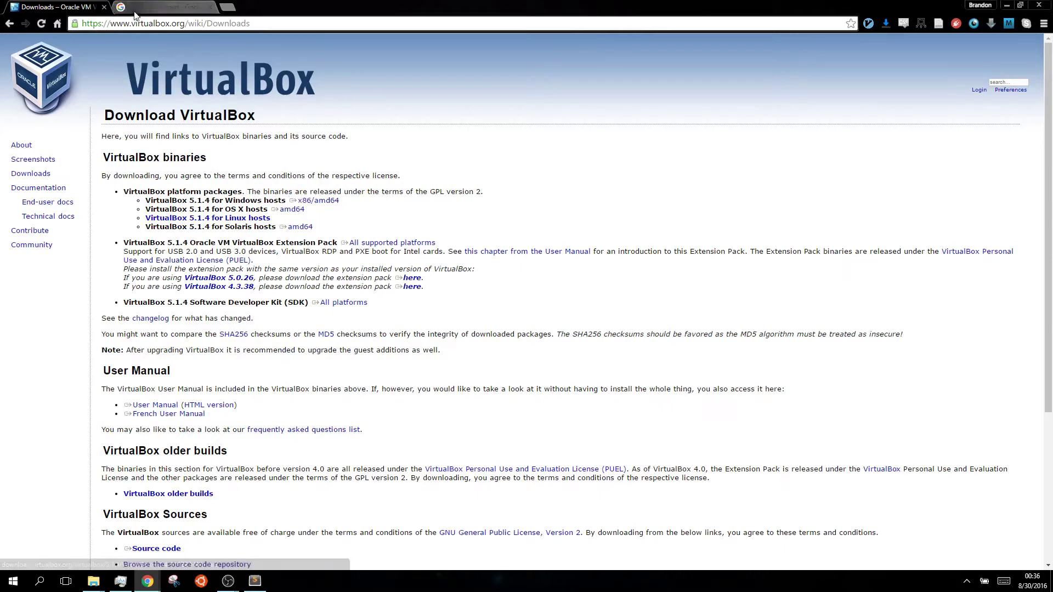
- Request the Ubuntu 16.04.1 LTS desktop download from Ubuntu's site without contributing, and cancel saving the ISO file
{"action": "left_click", "coordinate": [153, 12]}
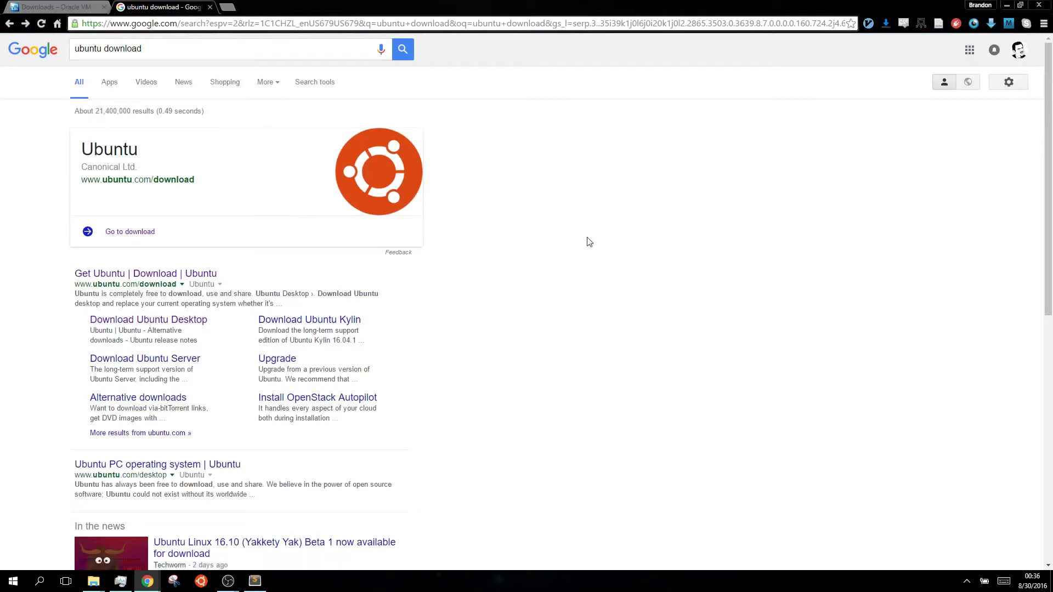
{"action": "left_click", "coordinate": [181, 277]}
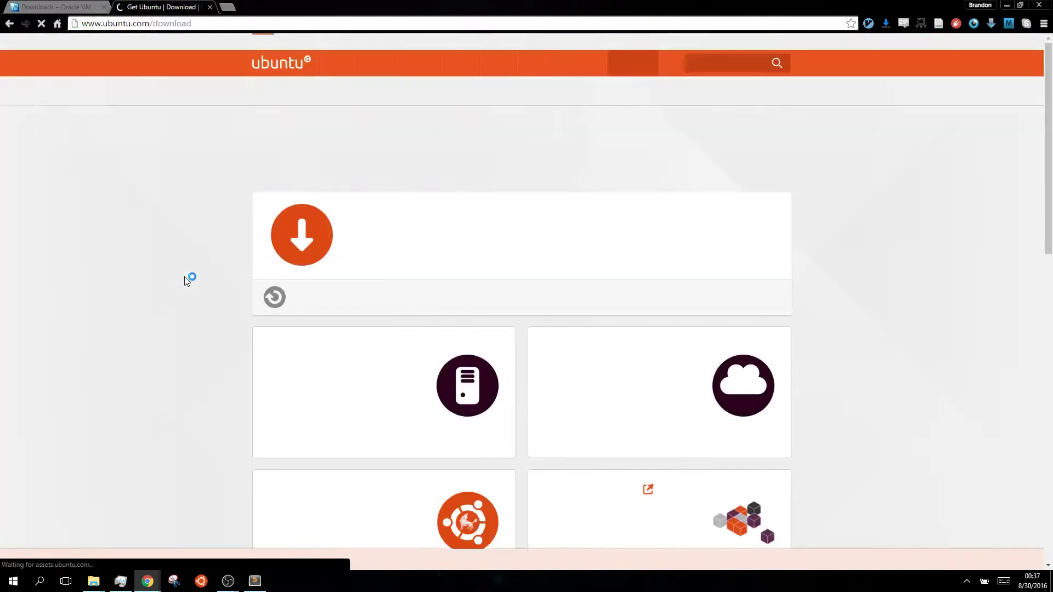
{"action": "left_click", "coordinate": [300, 248]}
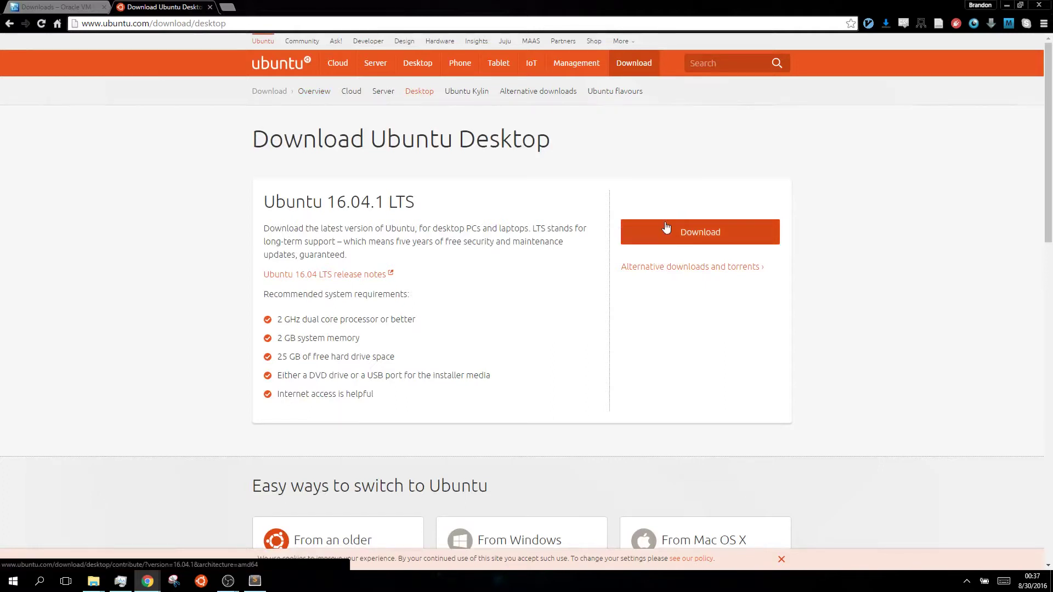
{"action": "left_click", "coordinate": [688, 228]}
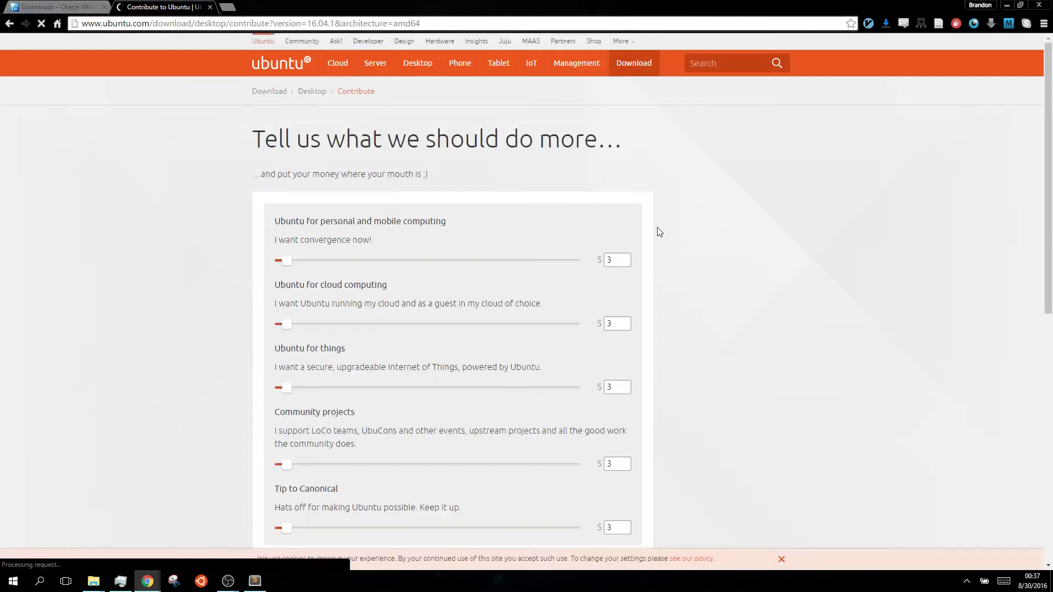
{"action": "scroll", "coordinate": [198, 247], "scroll_direction": "down", "scroll_amount": 4}
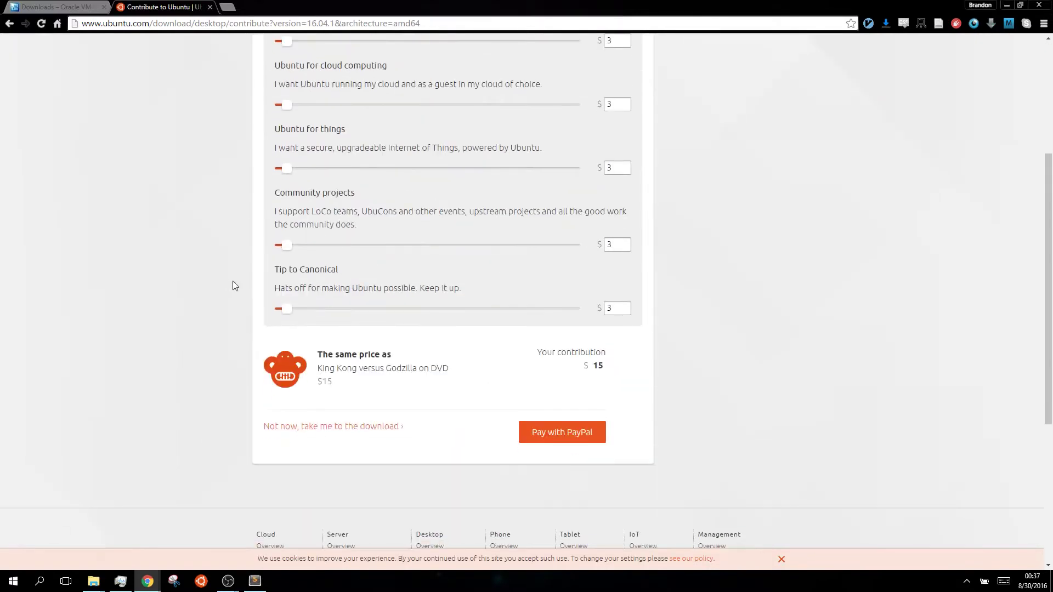
{"action": "left_click", "coordinate": [373, 428]}
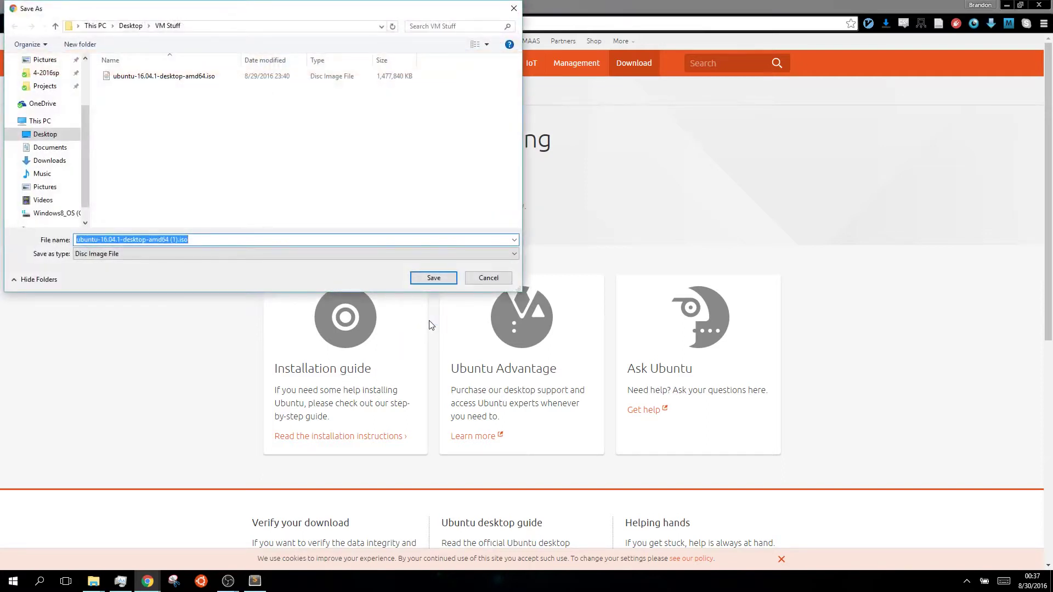
{"action": "left_click", "coordinate": [485, 280]}
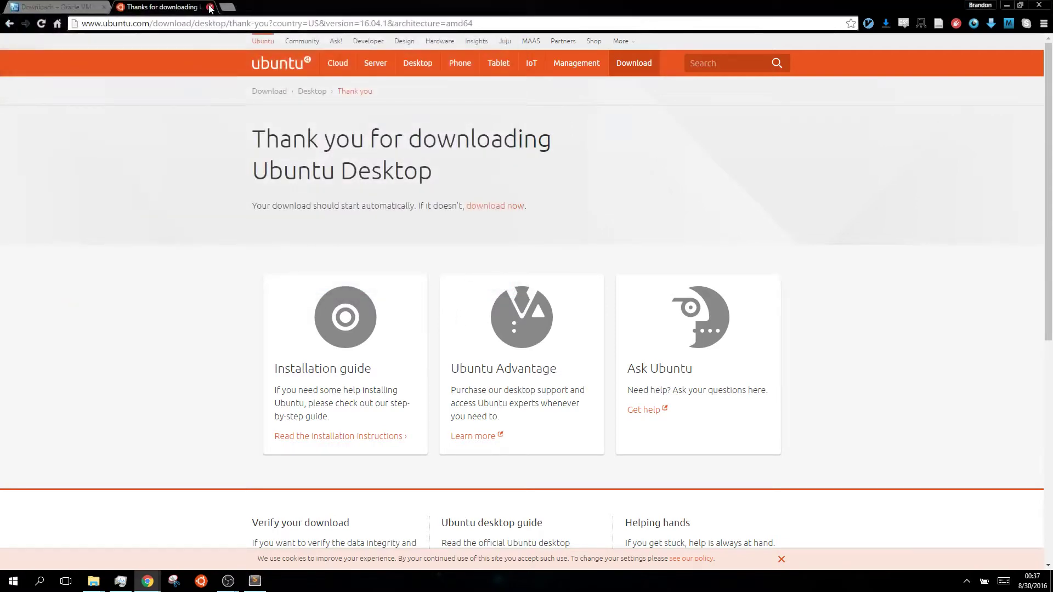
- Close the Ubuntu and VirtualBox web pages and launch Oracle VM VirtualBox
{"action": "left_click", "coordinate": [210, 7]}
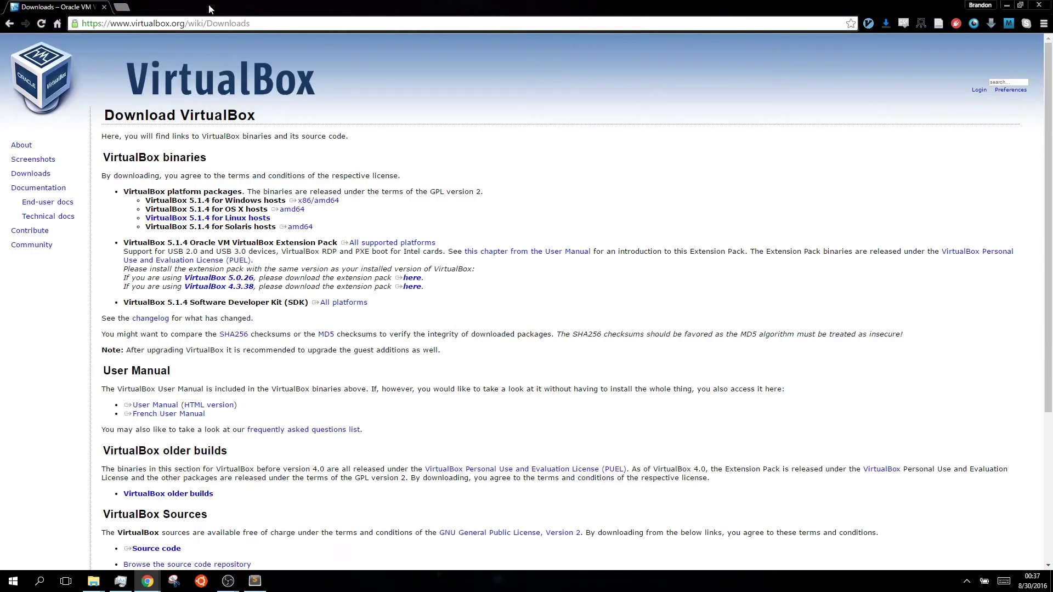
{"action": "left_click", "coordinate": [105, 7]}
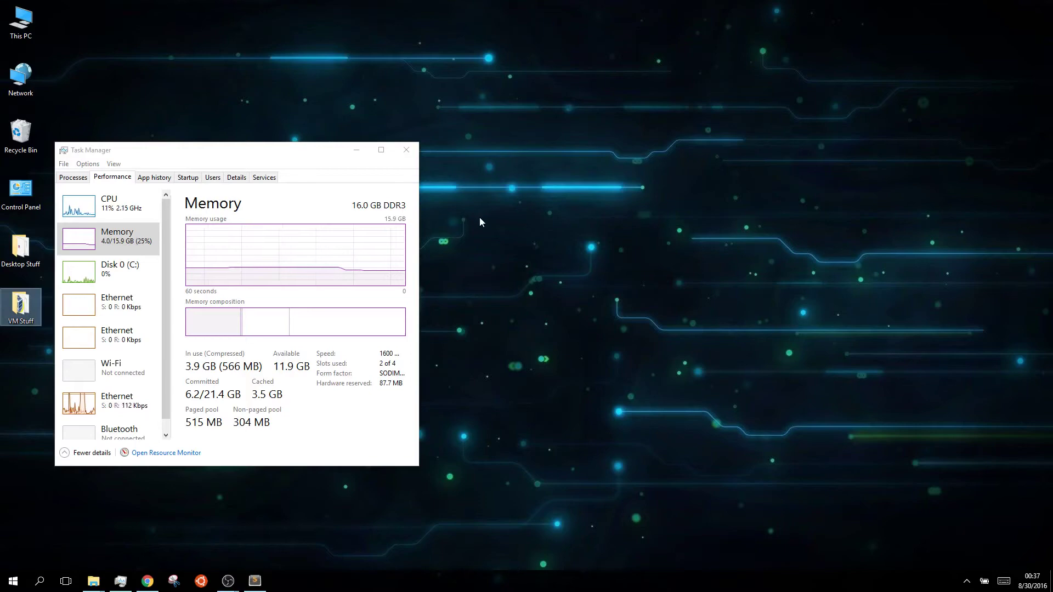
{"action": "key", "text": "super"}
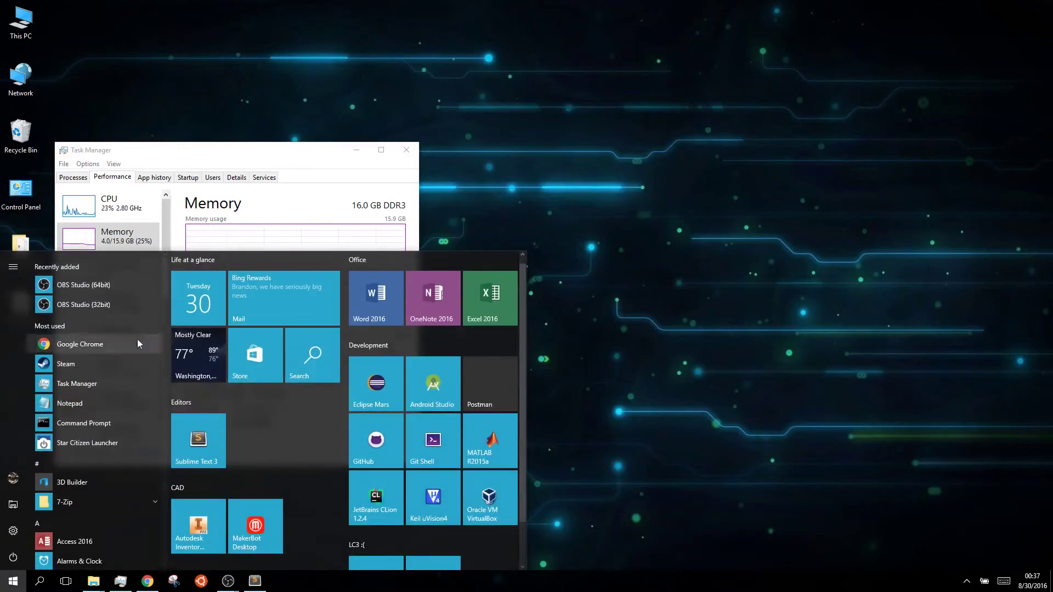
{"action": "left_click", "coordinate": [489, 504]}
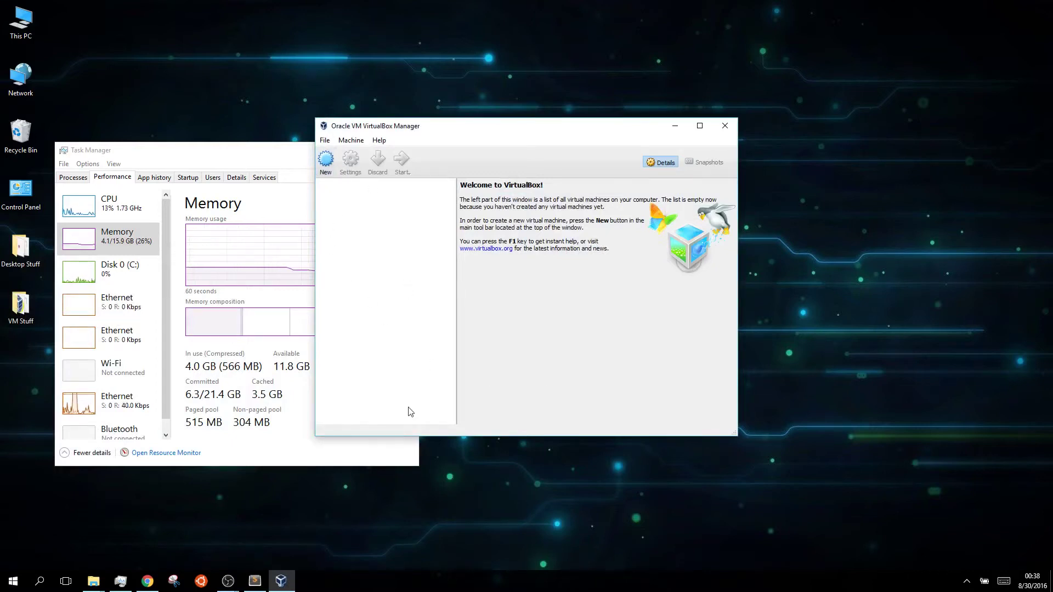
- Start a new virtual machine named Ubuntu64 with type Linux and version Ubuntu (64-bit)
{"action": "left_click", "coordinate": [327, 167]}
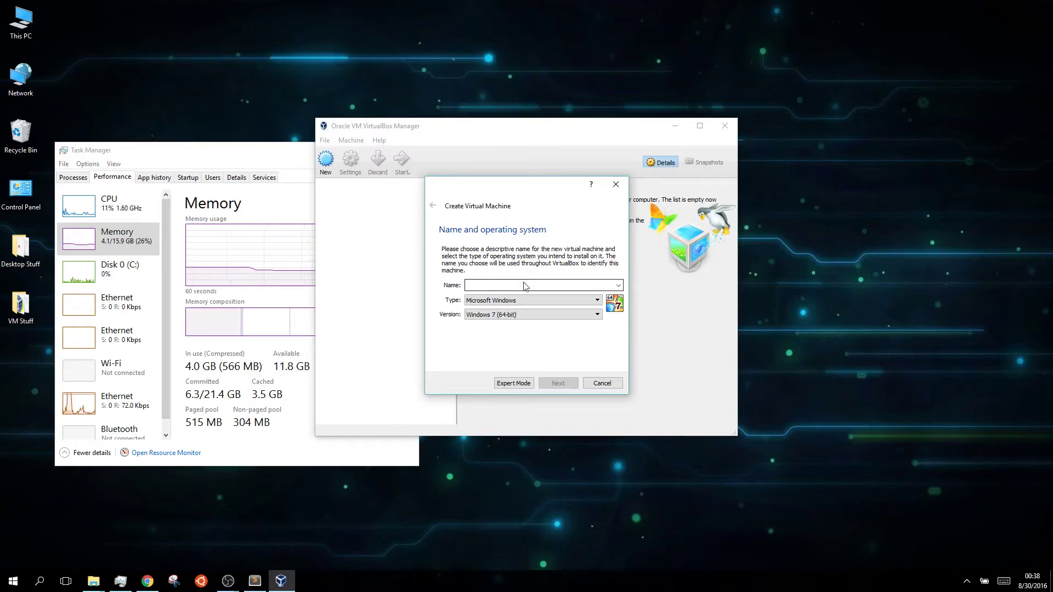
{"action": "type", "text": "Ubuntu"}
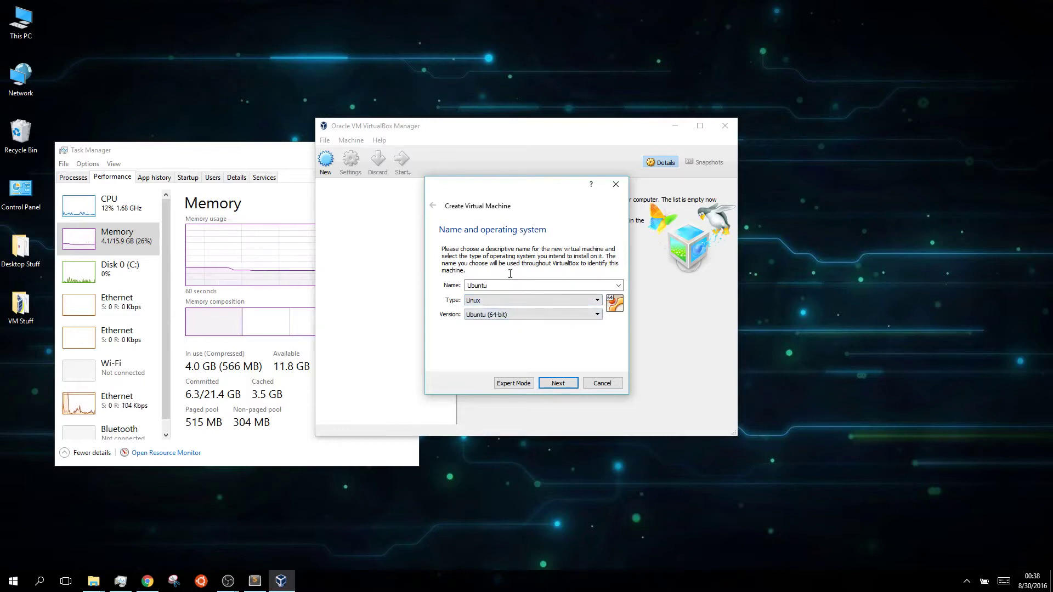
{"action": "type", "text": "64"}
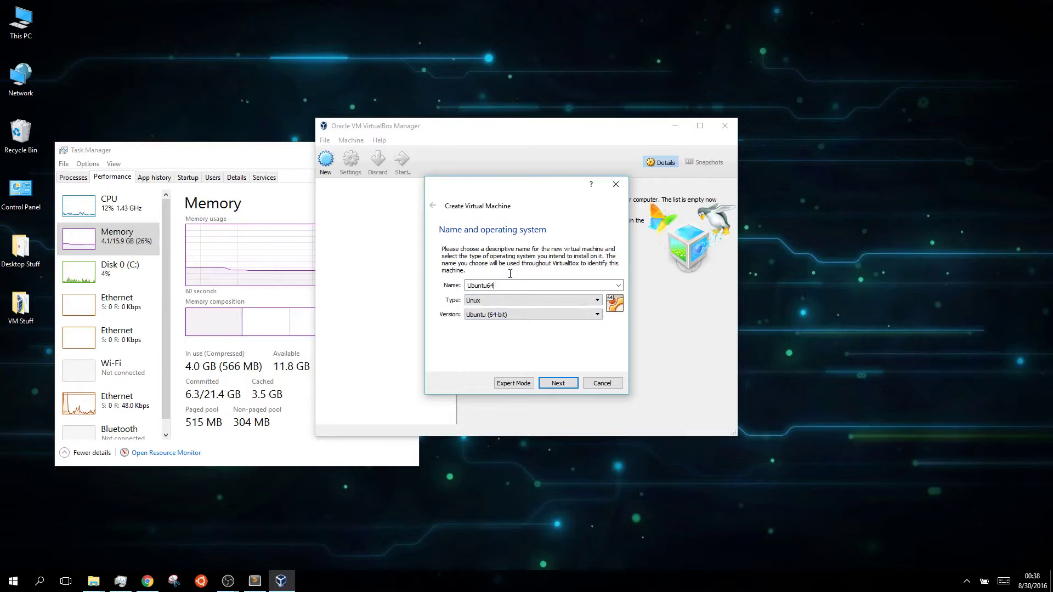
{"action": "left_click", "coordinate": [554, 383]}
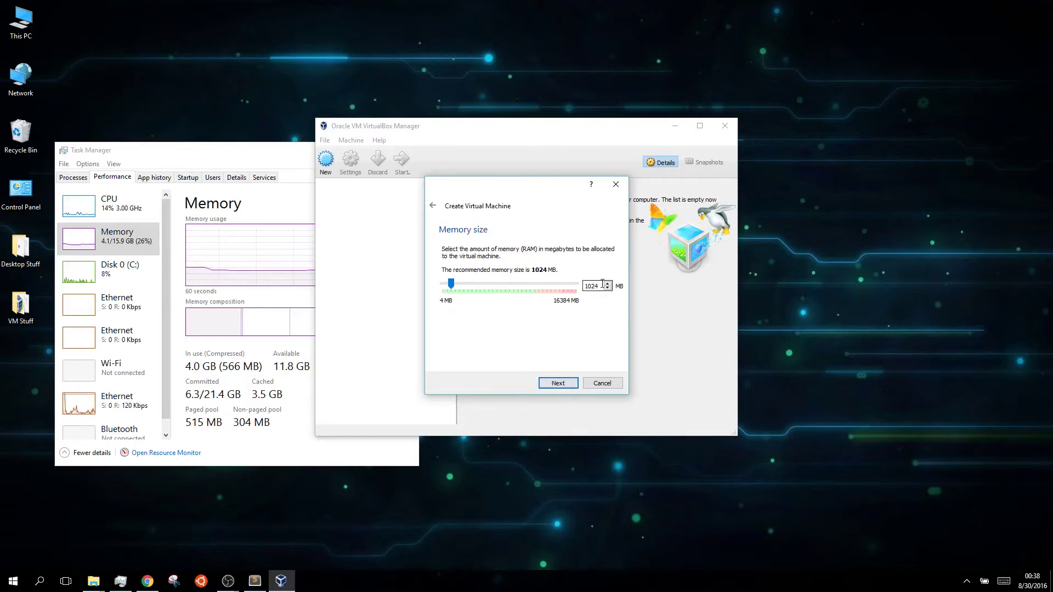
- Set the new virtual machine's memory size to 4096 MB
{"action": "left_click_drag", "start_coordinate": [603, 284], "coordinate": [584, 286]}
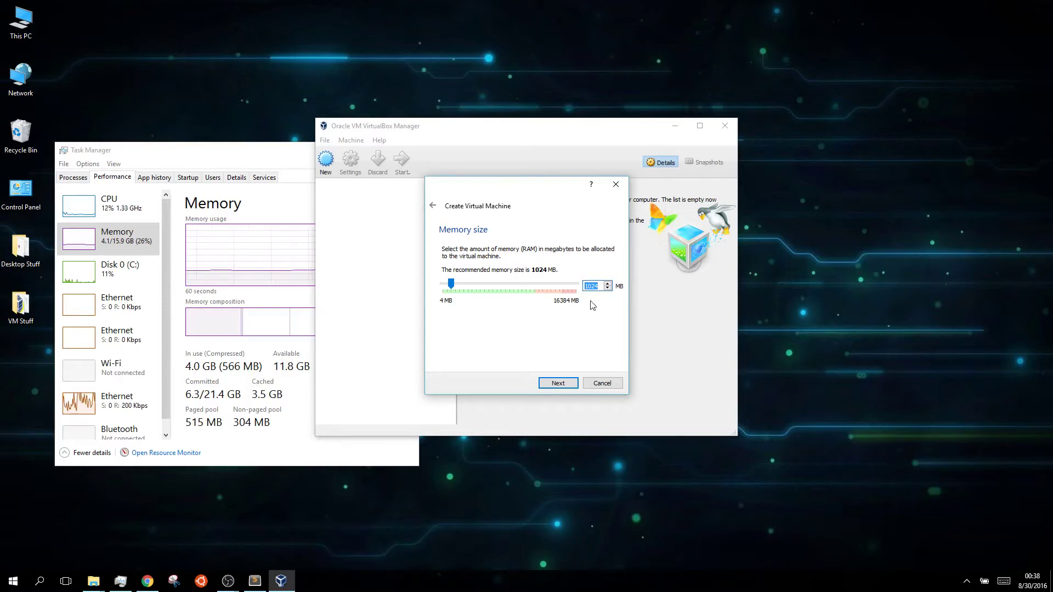
{"action": "type", "text": "4096"}
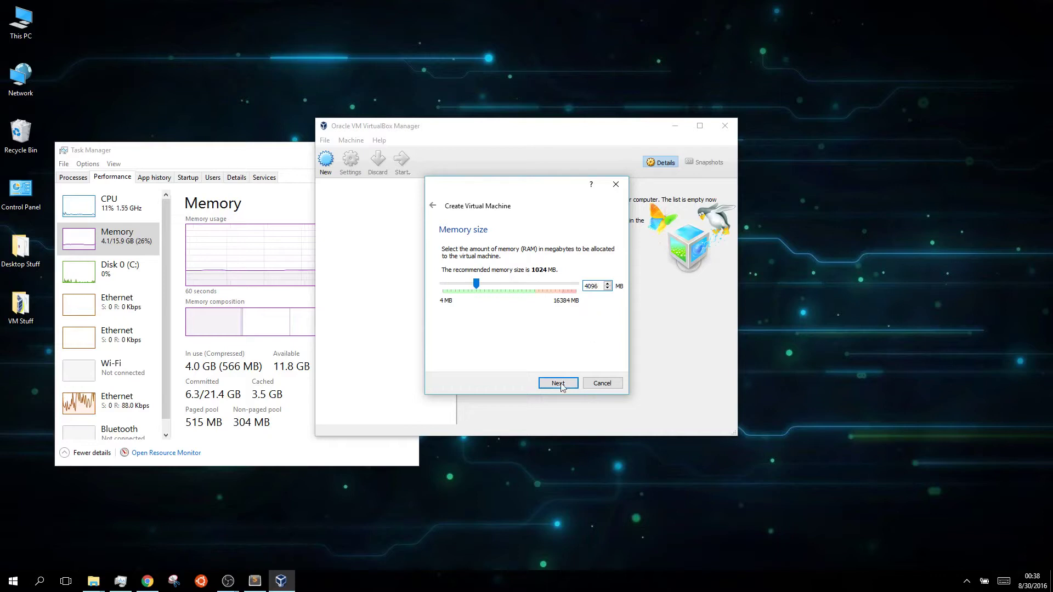
{"action": "left_click", "coordinate": [559, 384]}
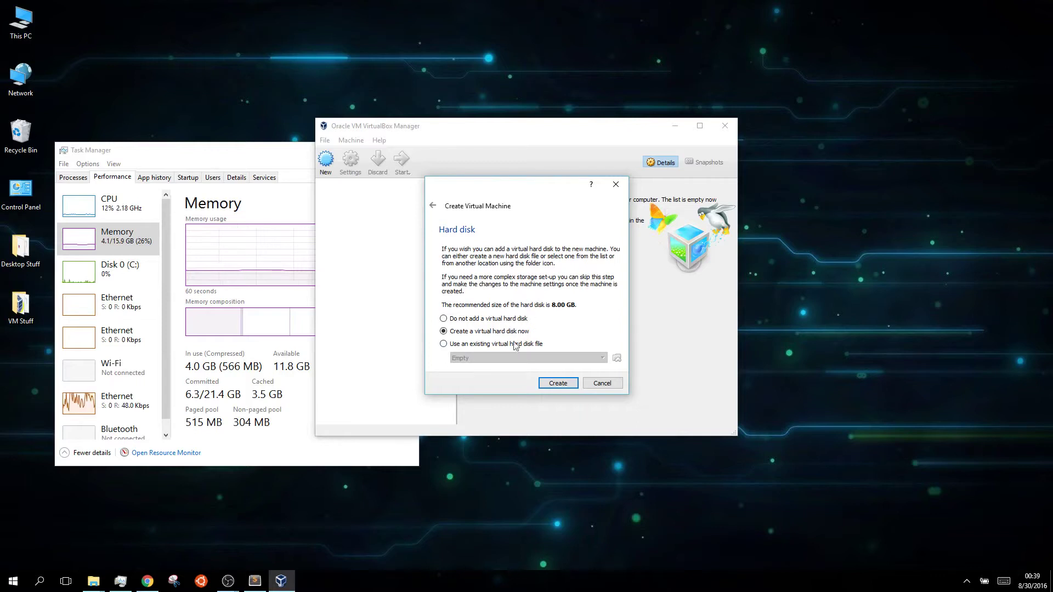
- Choose to create a new virtual hard disk of type VMDK (Virtual Machine Disk) with dynamically allocated storage
{"action": "left_click", "coordinate": [548, 384]}
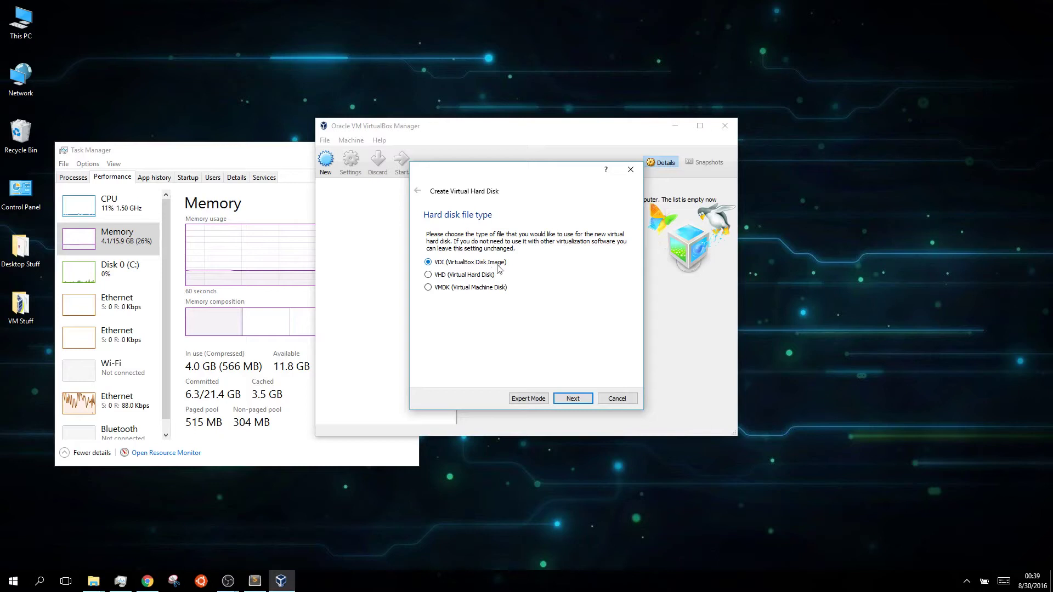
{"action": "left_click", "coordinate": [466, 276]}
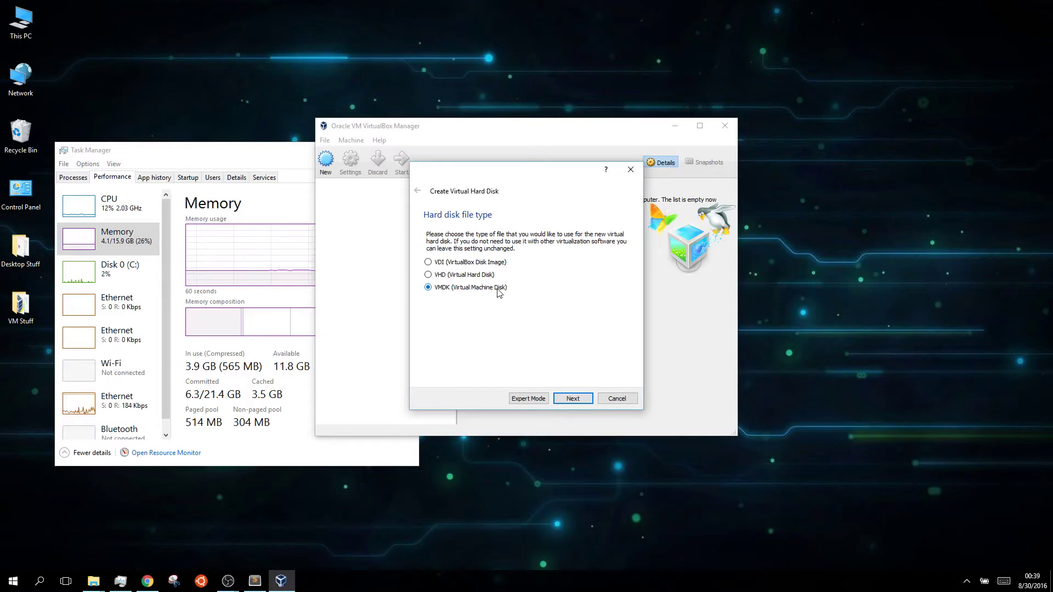
{"action": "left_click", "coordinate": [579, 400]}
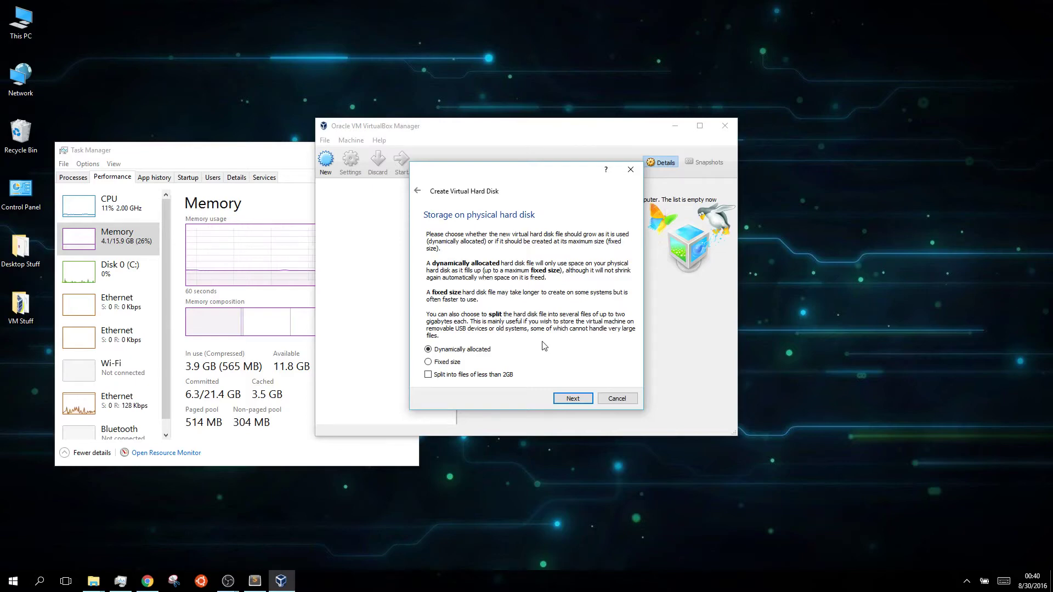
{"action": "left_click", "coordinate": [446, 363]}
{"action": "left_click", "coordinate": [485, 354]}
{"action": "left_click", "coordinate": [572, 399]}
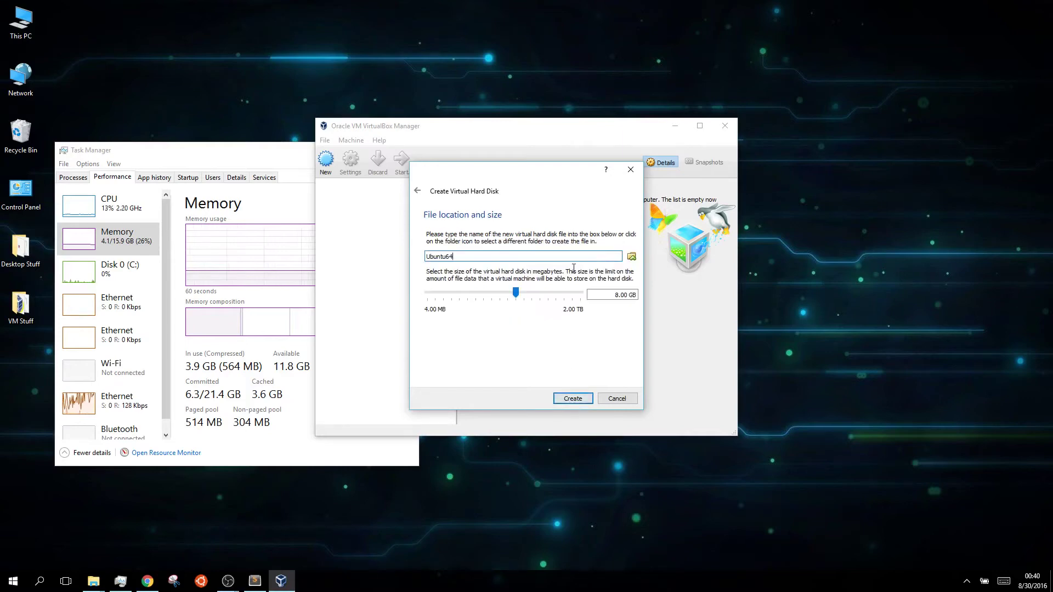
- Set the Ubuntu64 virtual hard disk size to 20 GB and create the disk
{"action": "left_click", "coordinate": [607, 294]}
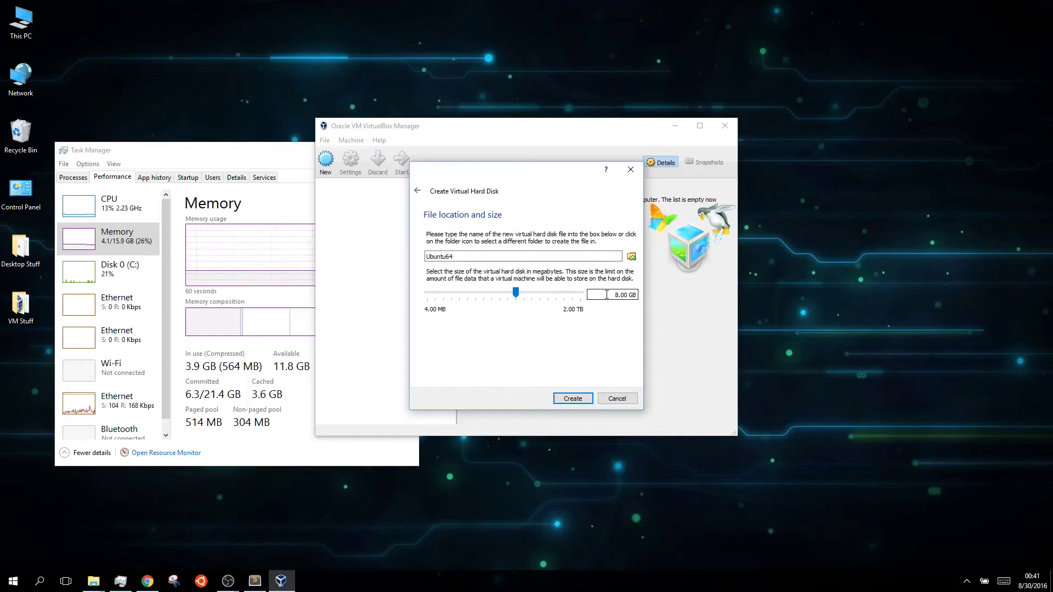
{"action": "key", "text": "BackSpace"}
{"action": "type", "text": "20"}
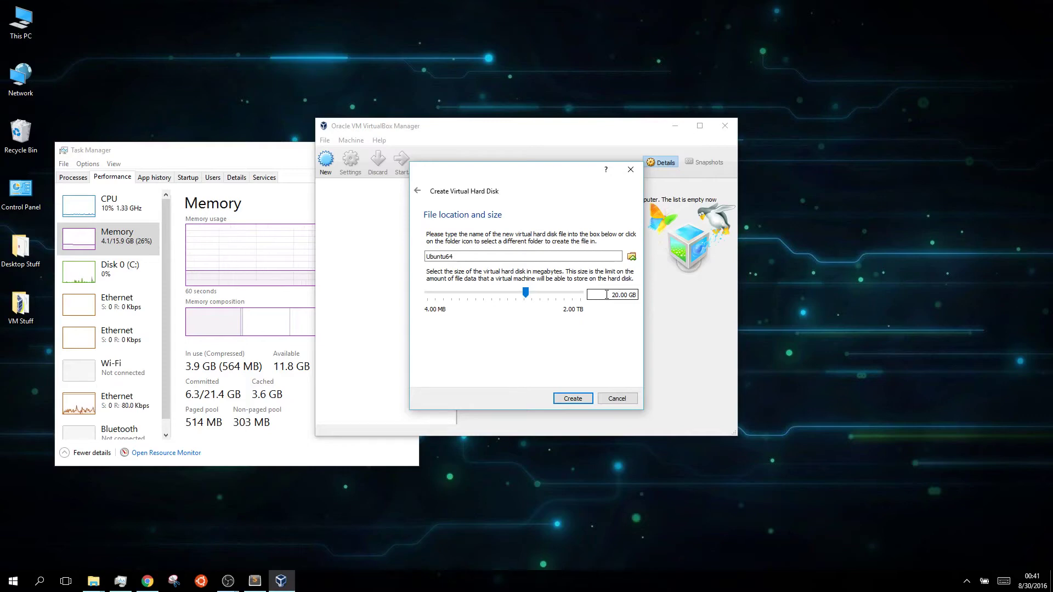
{"action": "left_click", "coordinate": [577, 399]}
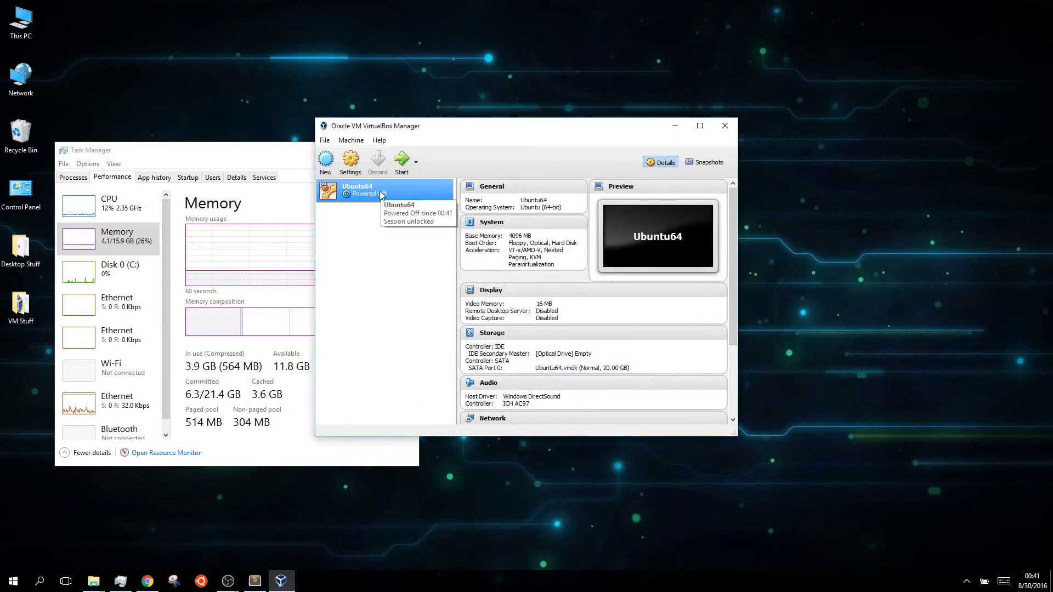
- In the Ubuntu64 machine's system settings, set the number of processors to 2 and review the acceleration and motherboard options
{"action": "left_click", "coordinate": [359, 166]}
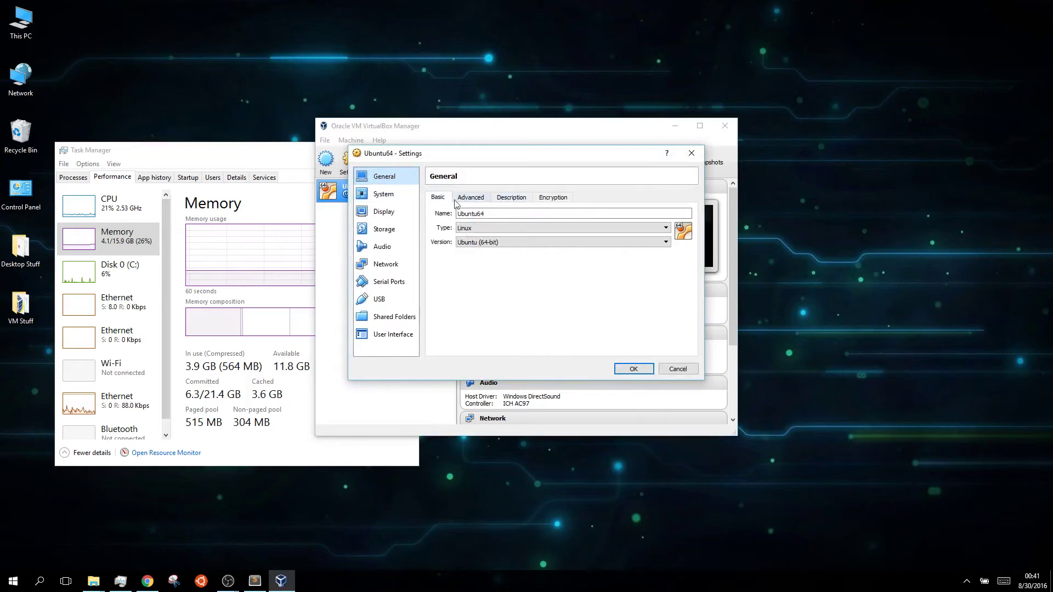
{"action": "left_click", "coordinate": [395, 197]}
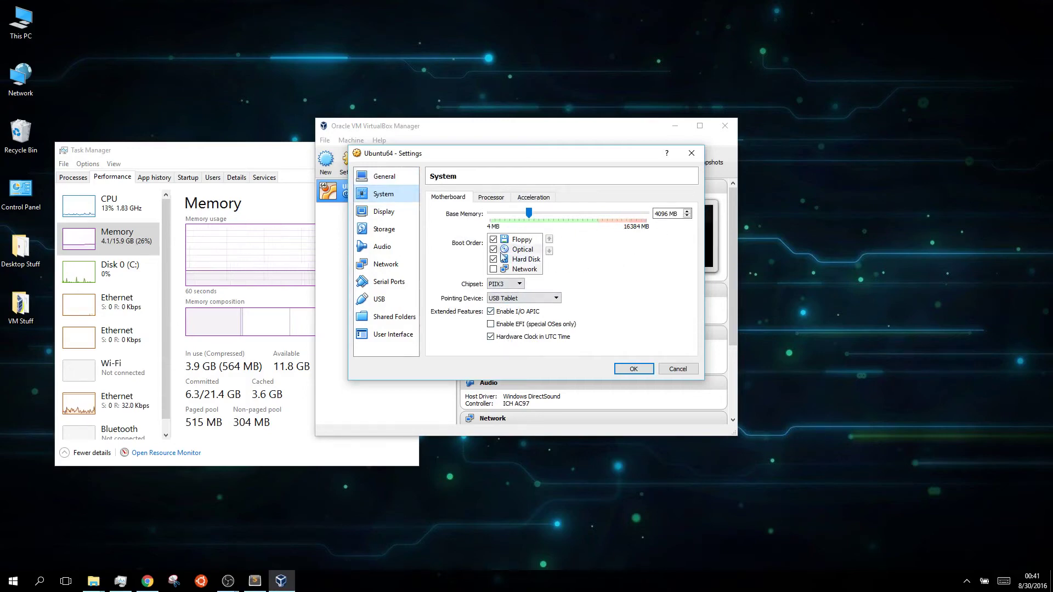
{"action": "left_click", "coordinate": [496, 198]}
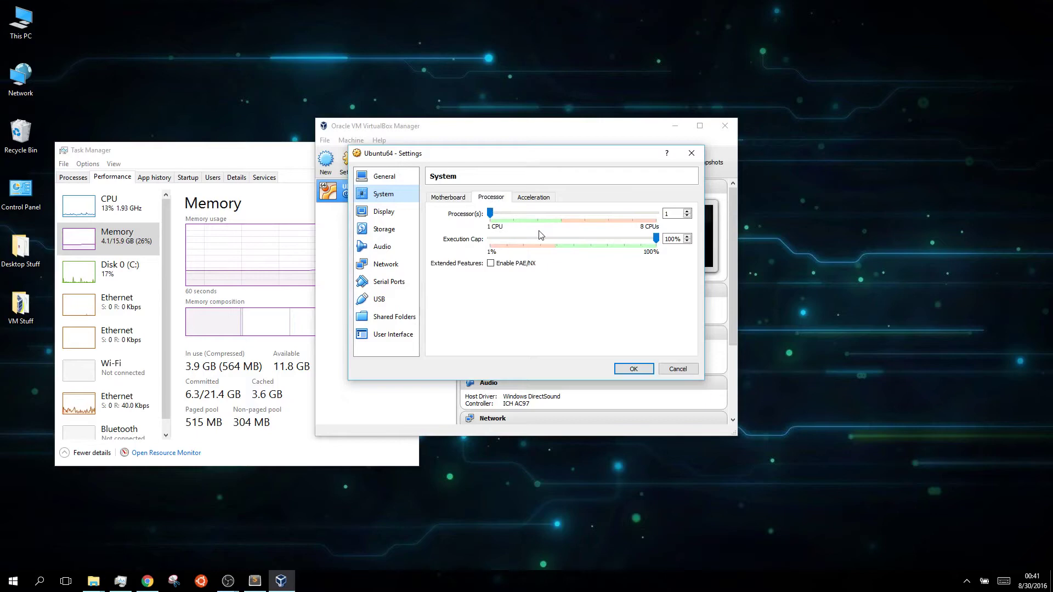
{"action": "left_click", "coordinate": [686, 211]}
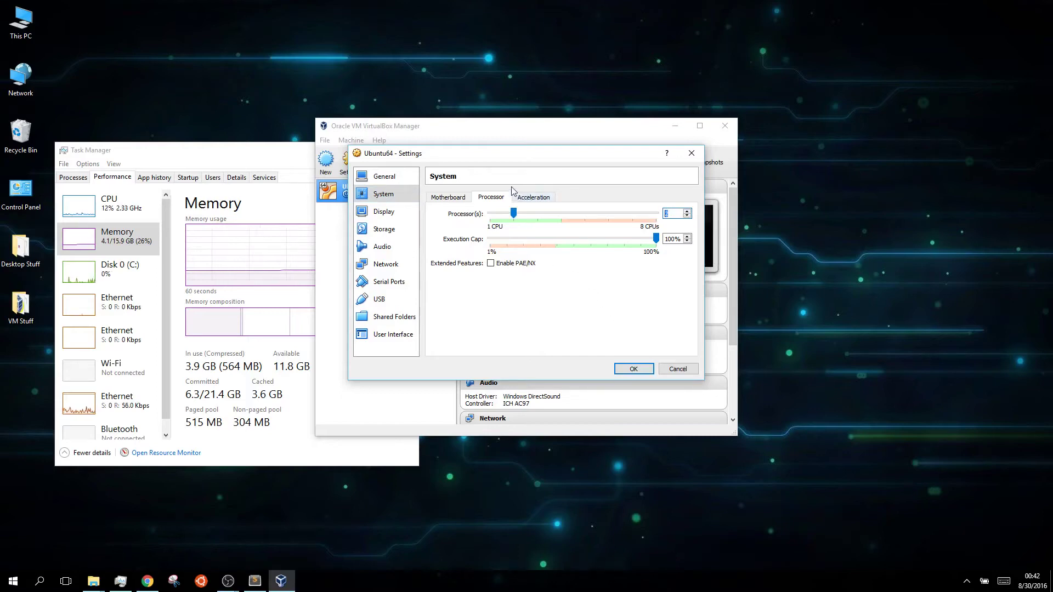
{"action": "left_click", "coordinate": [535, 199]}
{"action": "left_click", "coordinate": [443, 199]}
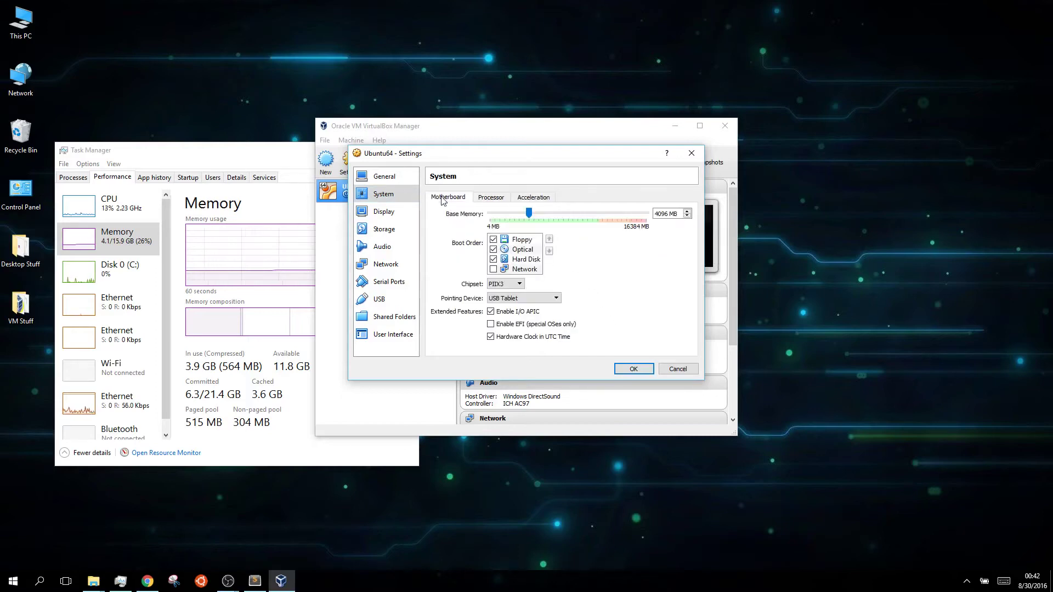
- Set the display's video memory to 128 MB with 3D acceleration enabled, review the remaining settings categories through USB, and save the settings
{"action": "left_click", "coordinate": [399, 221]}
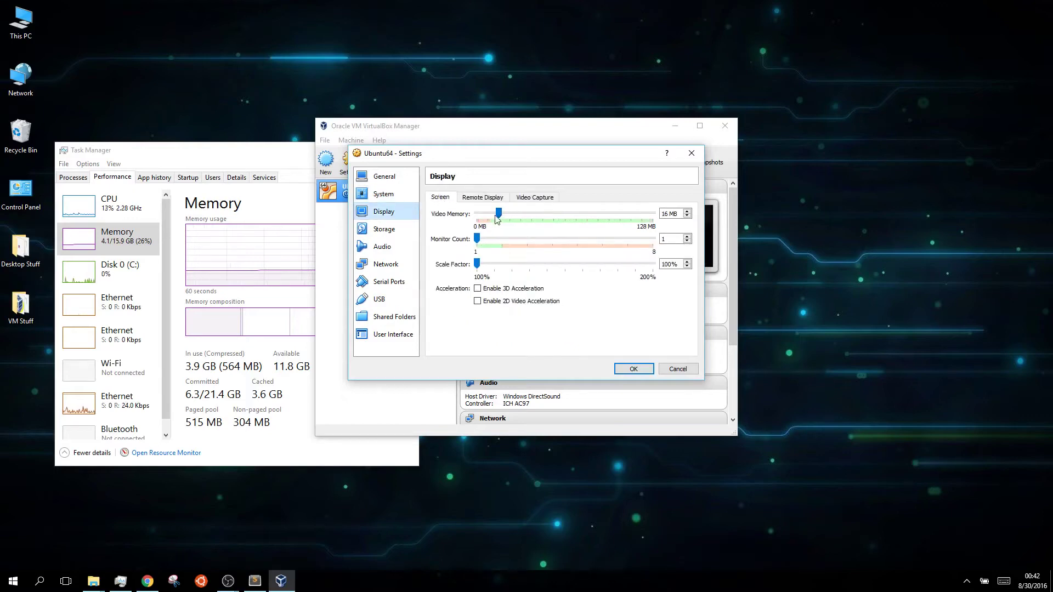
{"action": "left_click_drag", "start_coordinate": [497, 217], "coordinate": [675, 230]}
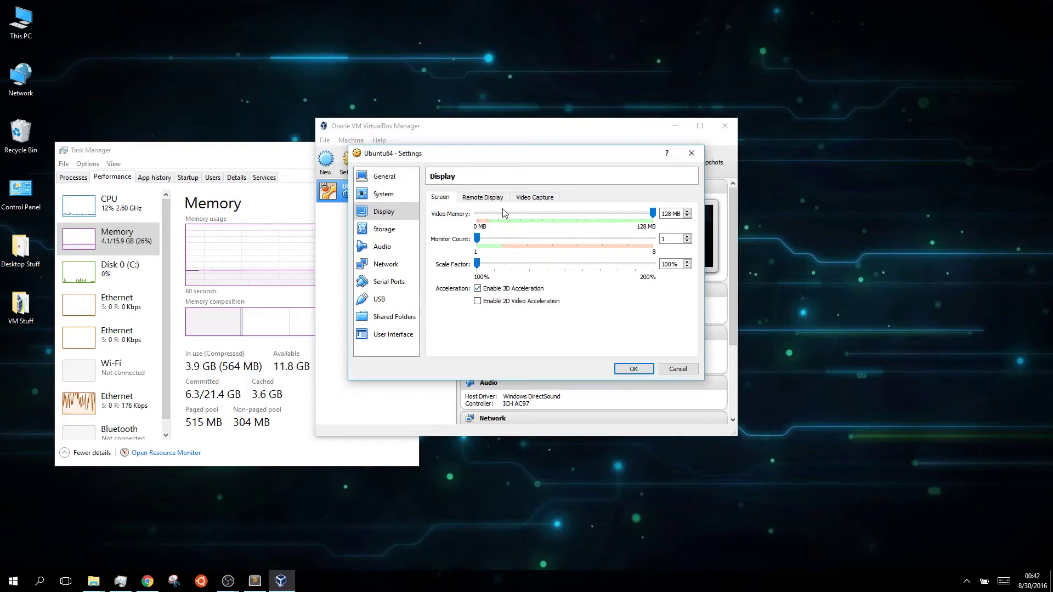
{"action": "left_click", "coordinate": [376, 237]}
{"action": "left_click", "coordinate": [378, 247]}
{"action": "left_click", "coordinate": [380, 265]}
{"action": "left_click", "coordinate": [382, 283]}
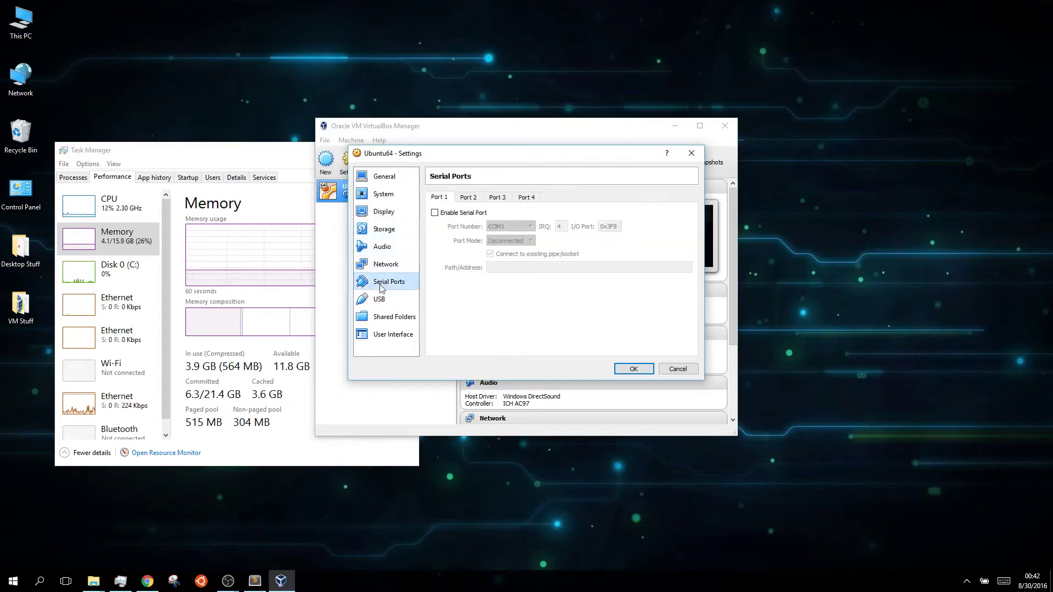
{"action": "left_click", "coordinate": [381, 299]}
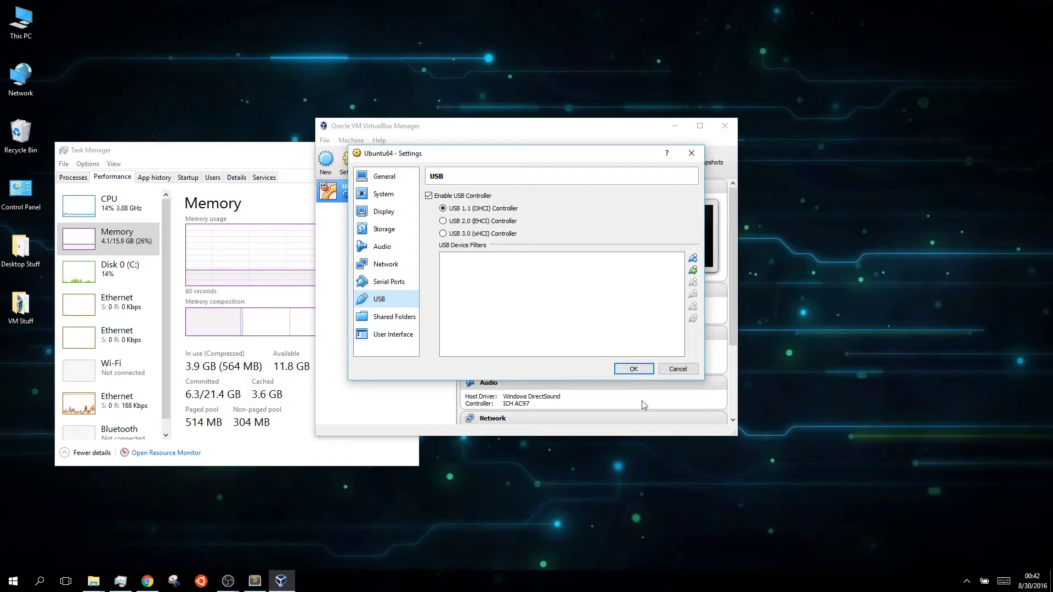
{"action": "left_click", "coordinate": [630, 369]}
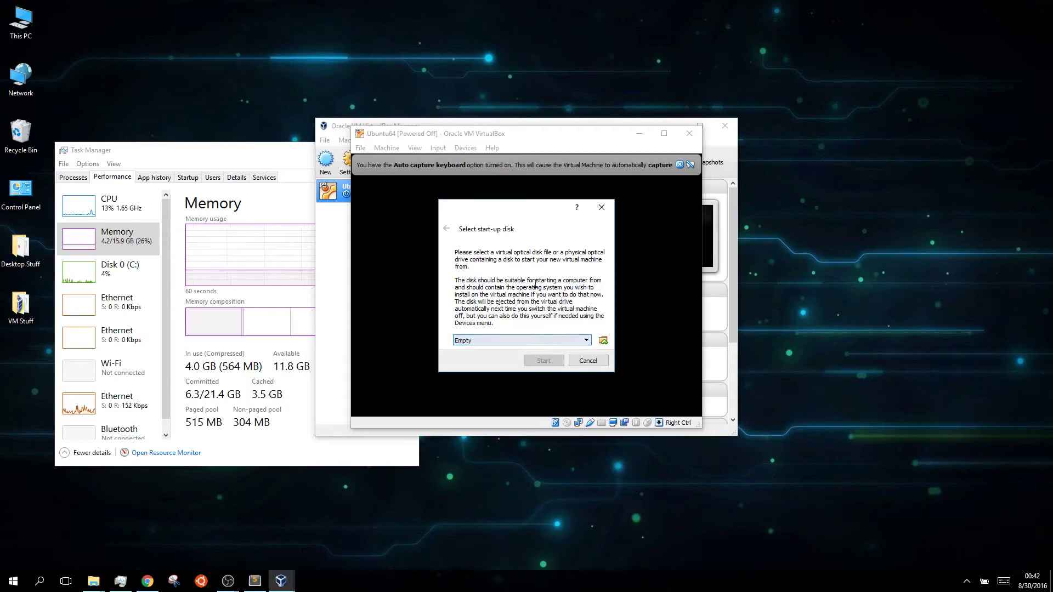
- Select ubuntu-16.04.1-desktop-amd64.iso from the VM Stuff folder as the start-up disk and boot the Ubuntu64 machine from it
{"action": "left_click", "coordinate": [603, 342]}
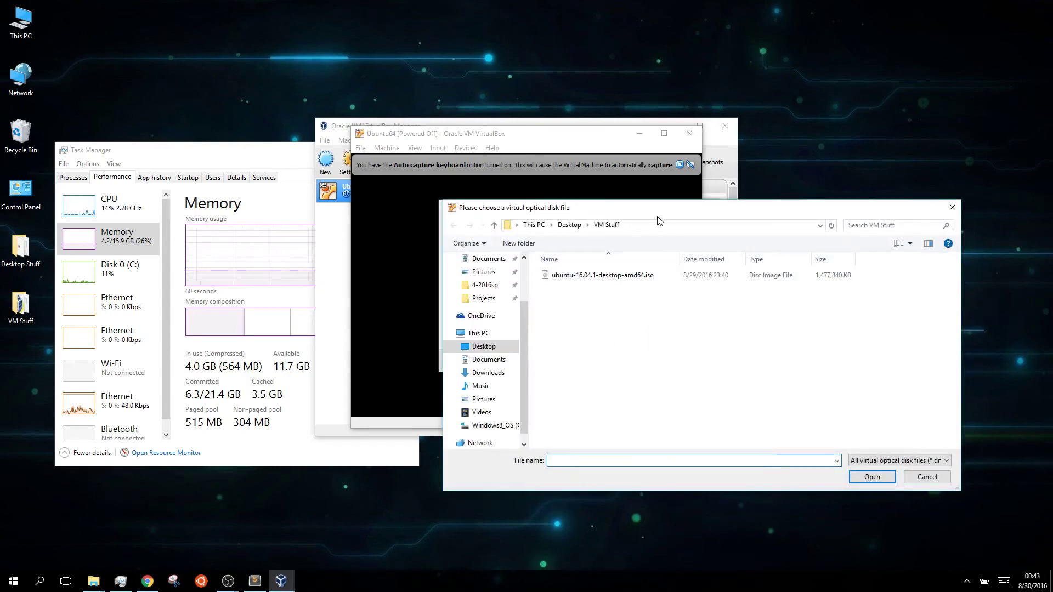
{"action": "left_click", "coordinate": [648, 281]}
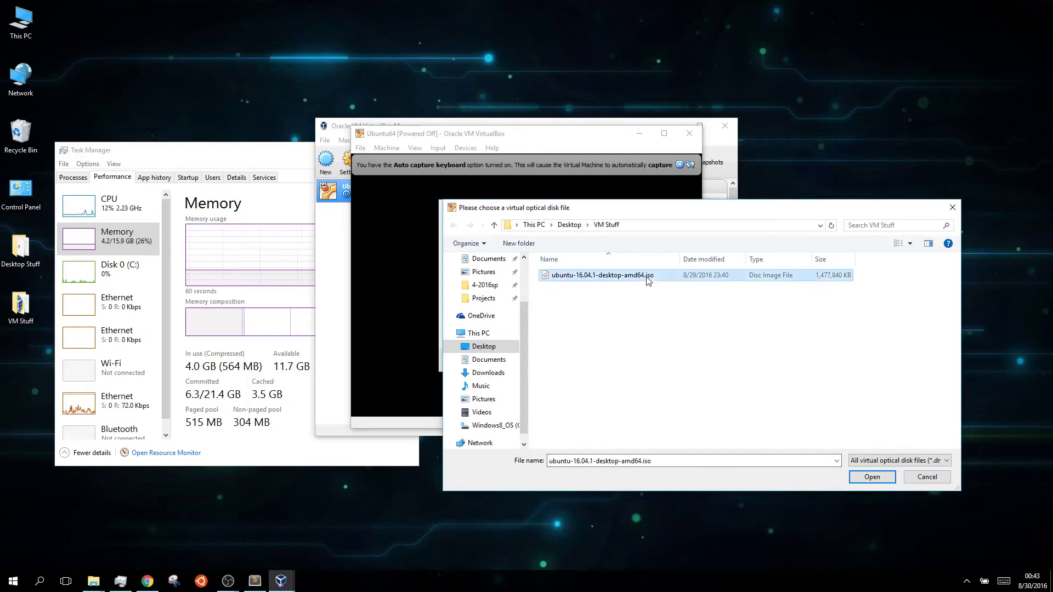
{"action": "left_click", "coordinate": [872, 477]}
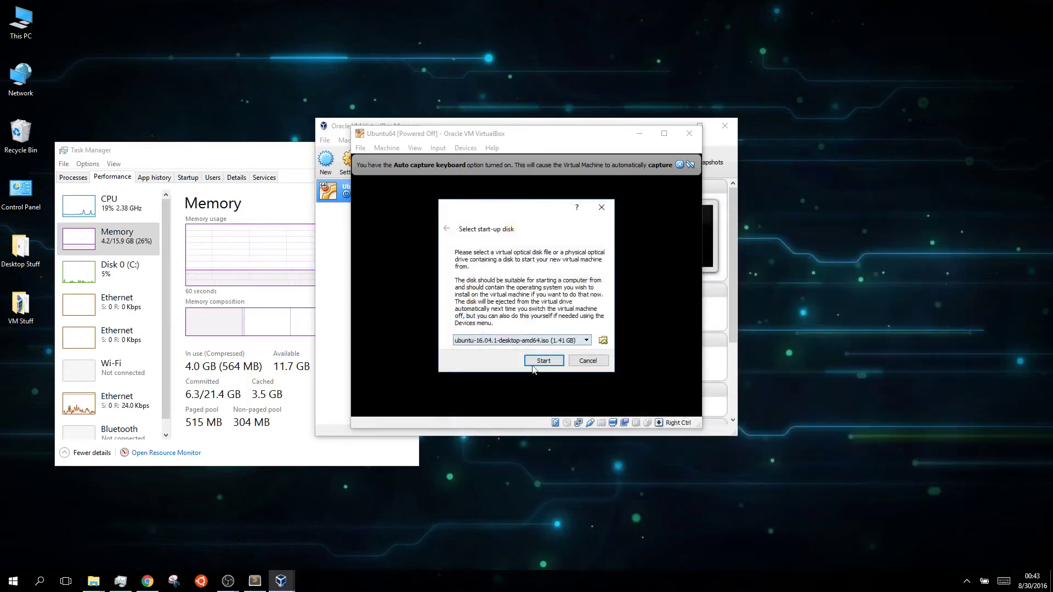
{"action": "left_click", "coordinate": [546, 362]}
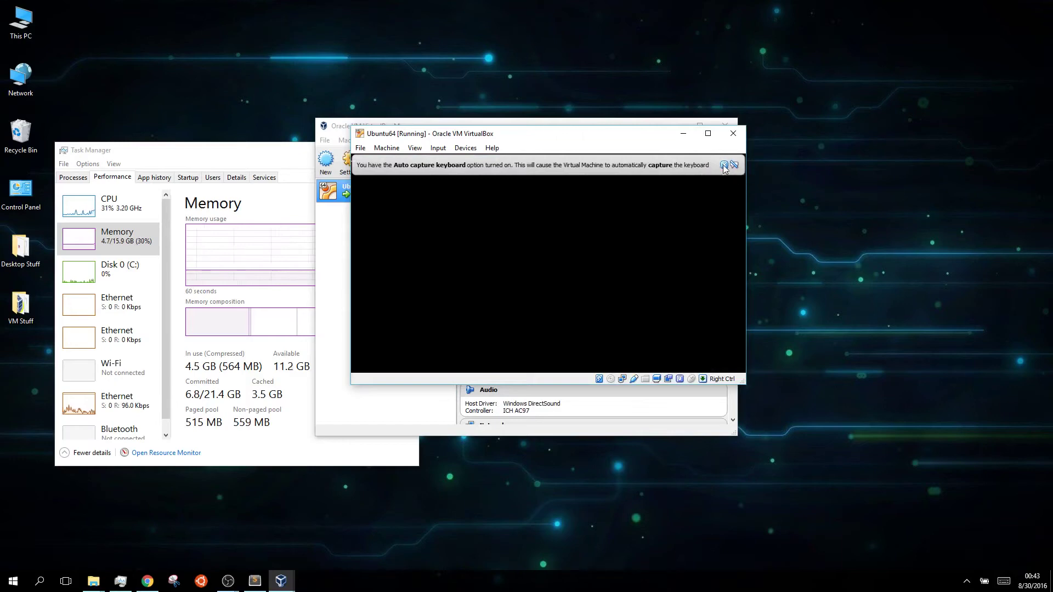
- Dismiss the keyboard capture and mouse pointer integration notices, maximize the Ubuntu64 window and move the installer toward its centre
{"action": "left_click", "coordinate": [723, 165]}
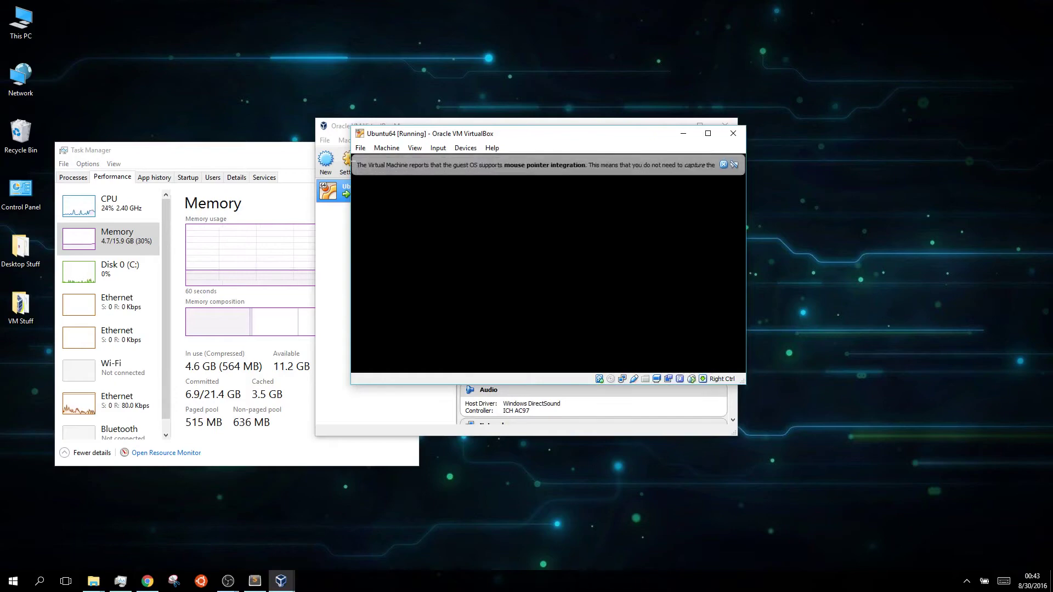
{"action": "left_click", "coordinate": [724, 165]}
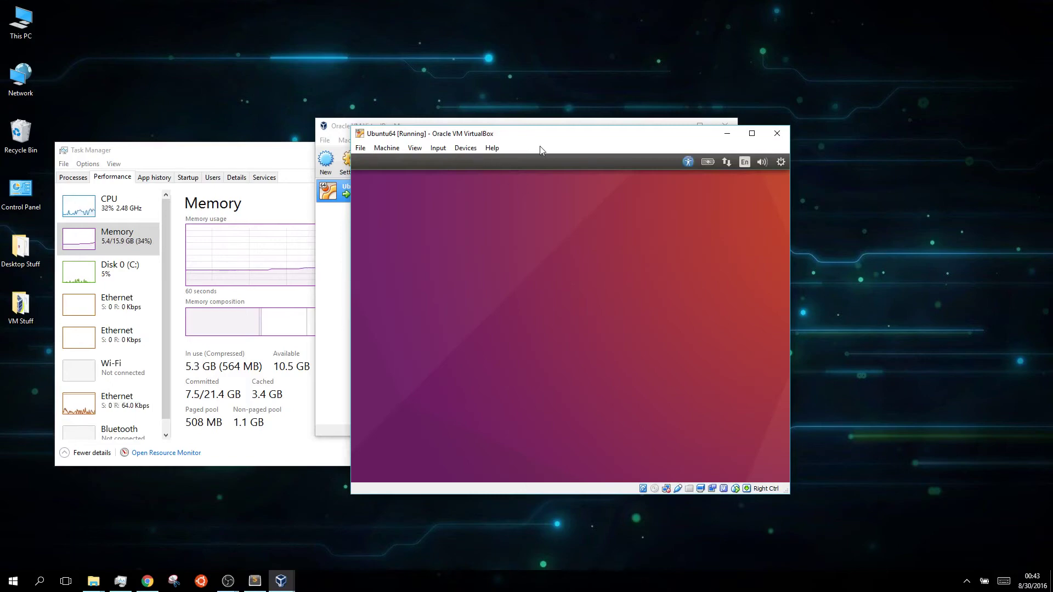
{"action": "left_click_drag", "start_coordinate": [532, 134], "coordinate": [477, 0]}
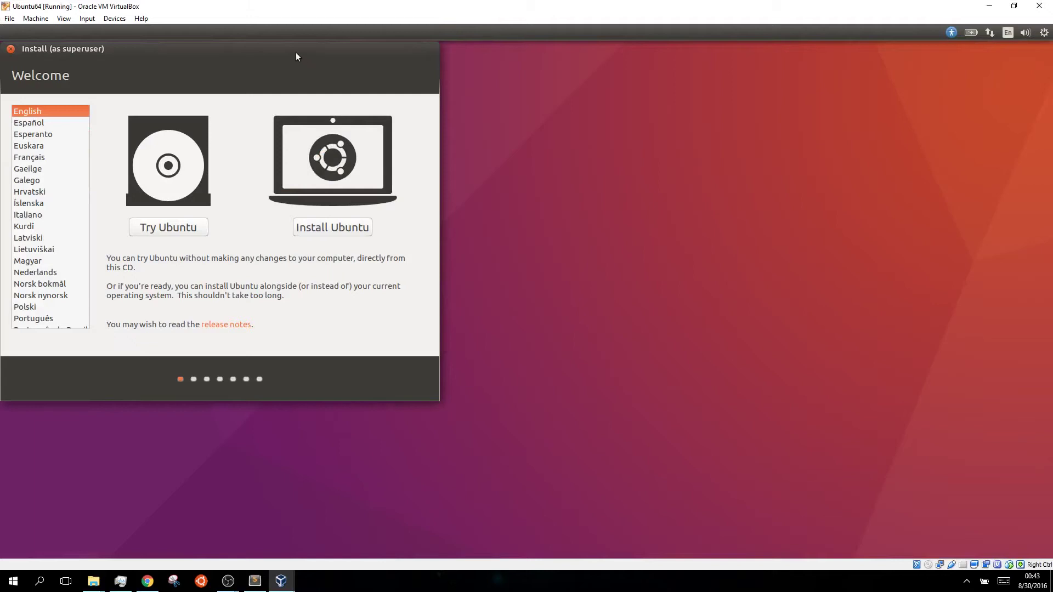
{"action": "left_click_drag", "start_coordinate": [308, 55], "coordinate": [623, 100]}
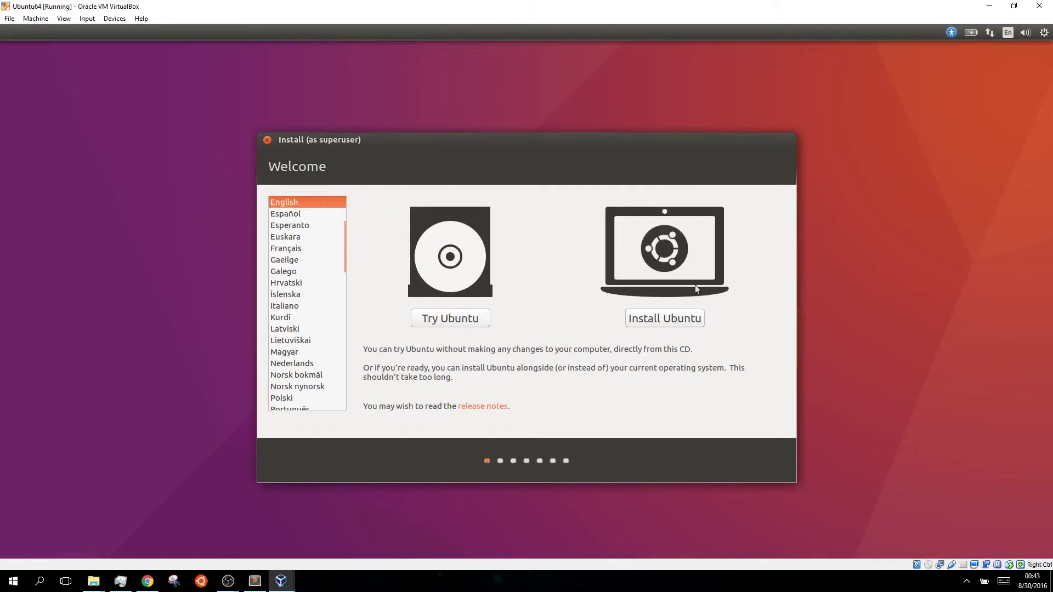
- Start the Ubuntu installation with updates downloaded during install, using Erase disk and install Ubuntu, and confirm writing the disk changes
{"action": "left_click", "coordinate": [691, 322]}
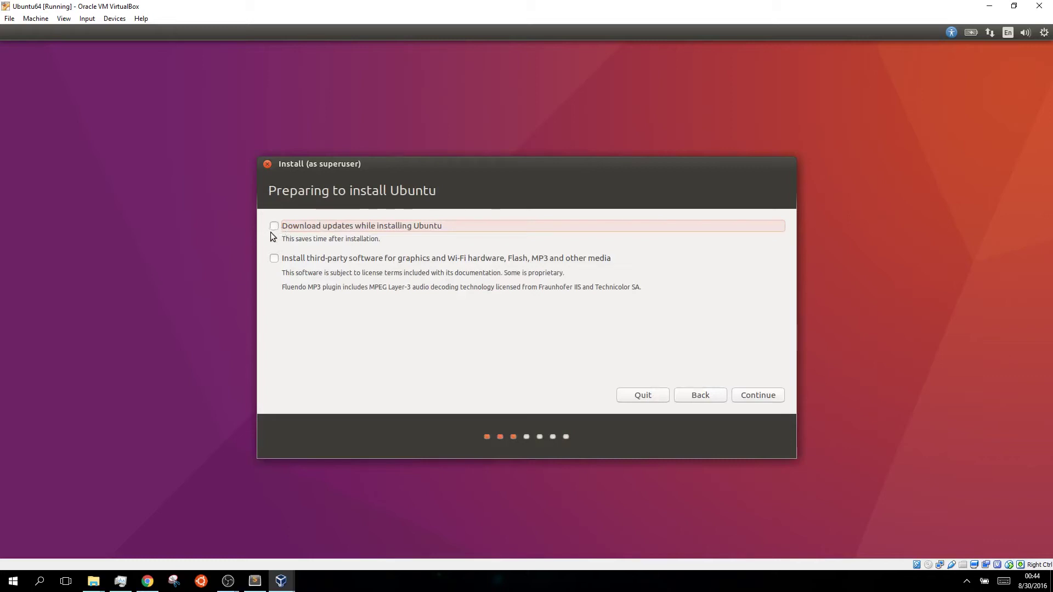
{"action": "left_click", "coordinate": [276, 228]}
{"action": "left_click", "coordinate": [769, 396]}
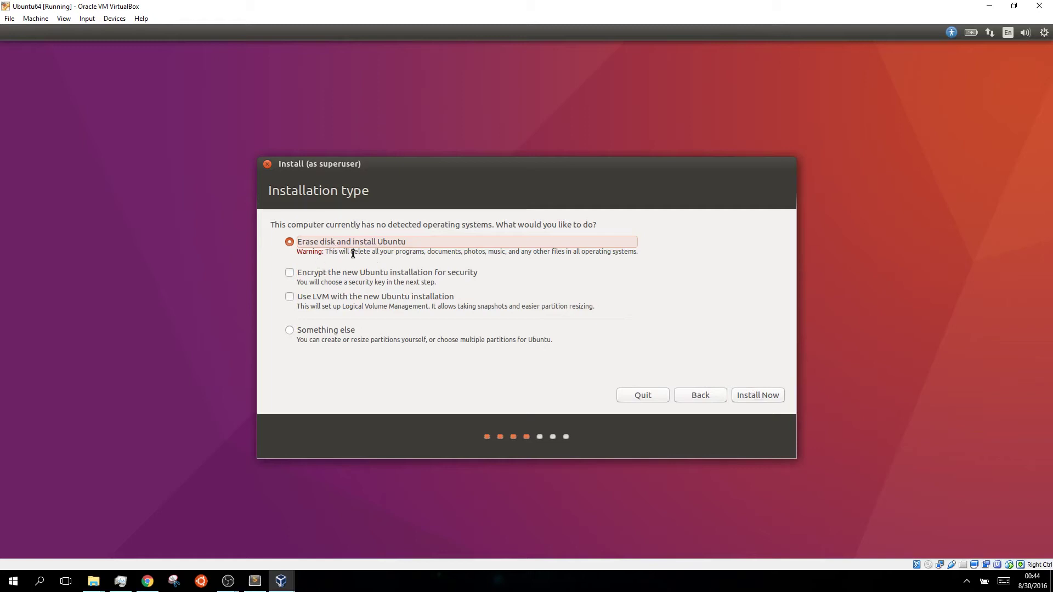
{"action": "left_click", "coordinate": [778, 400]}
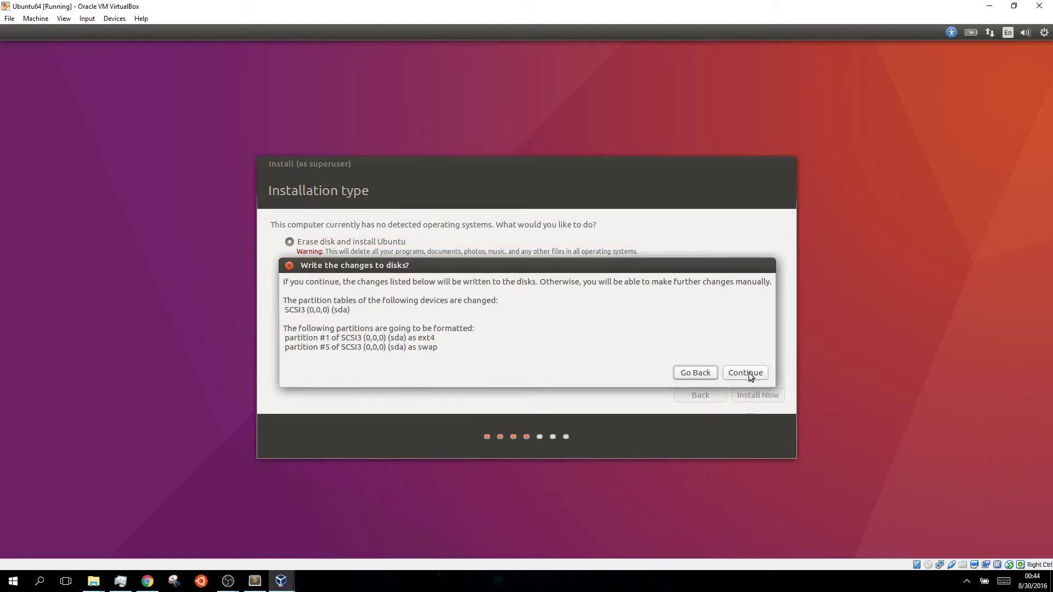
{"action": "left_click", "coordinate": [748, 373]}
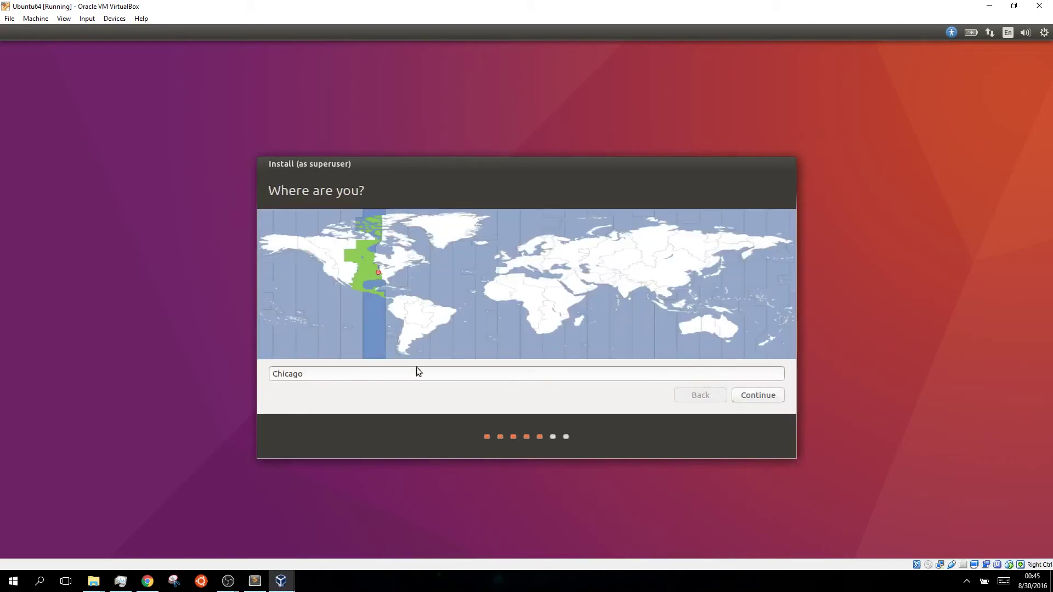
- Set the installation location to Austin (Texas, United States) and accept the English (US) keyboard layout
{"action": "left_click", "coordinate": [381, 373]}
{"action": "type", "text": "Autin"}
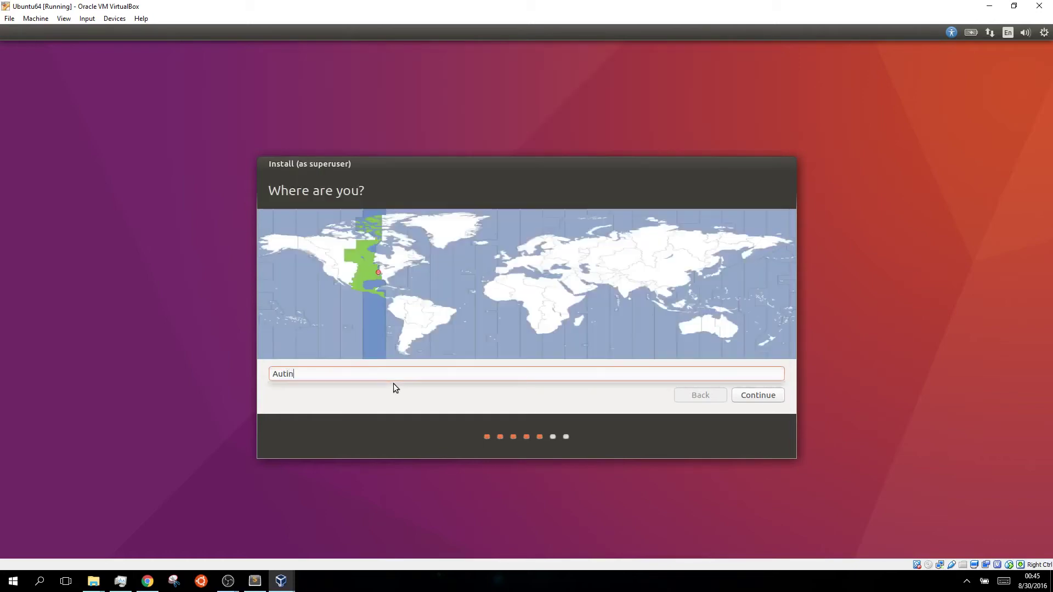
{"action": "key", "text": "BackSpace"}
{"action": "key", "text": "BackSpace"}
{"action": "key", "text": "BackSpace"}
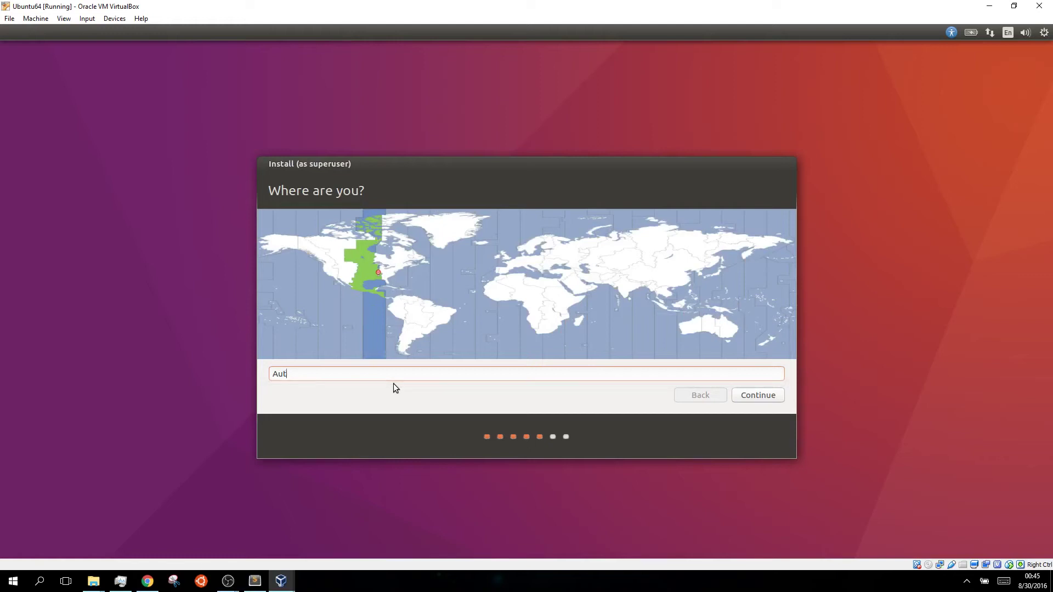
{"action": "type", "text": "s"}
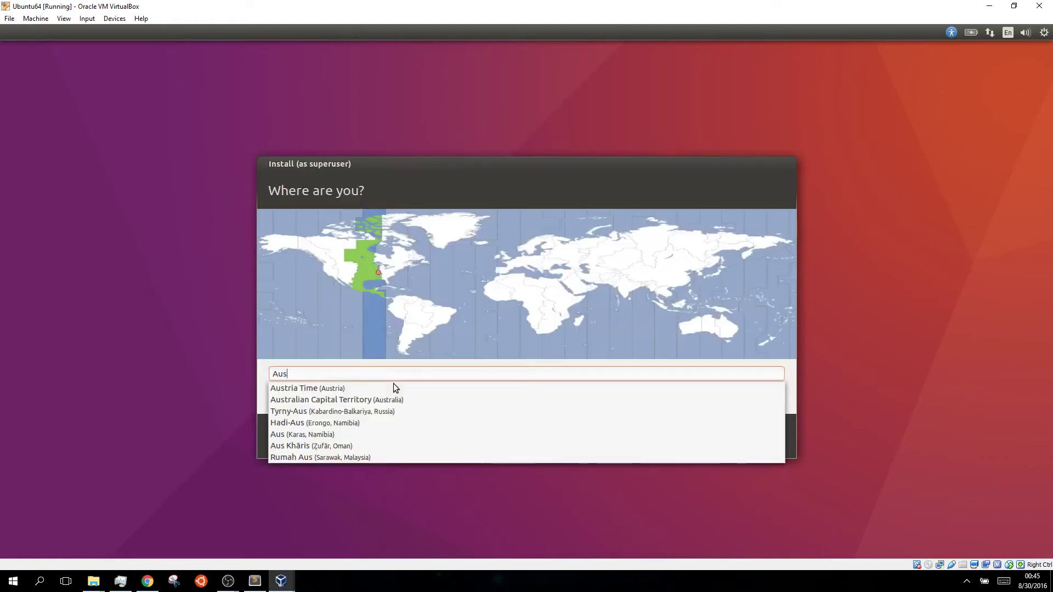
{"action": "type", "text": "tin"}
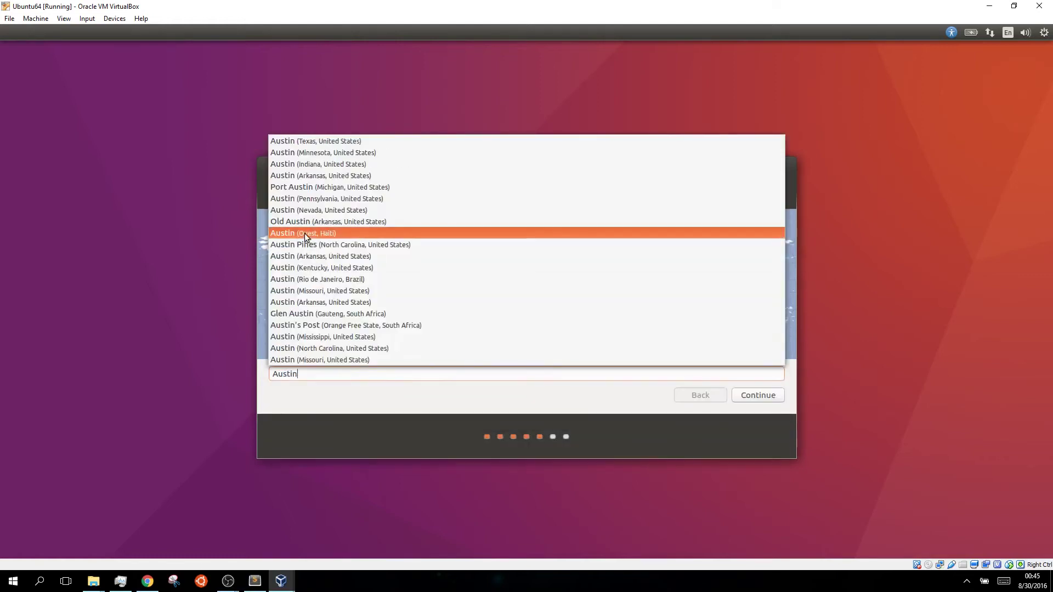
{"action": "left_click", "coordinate": [298, 141]}
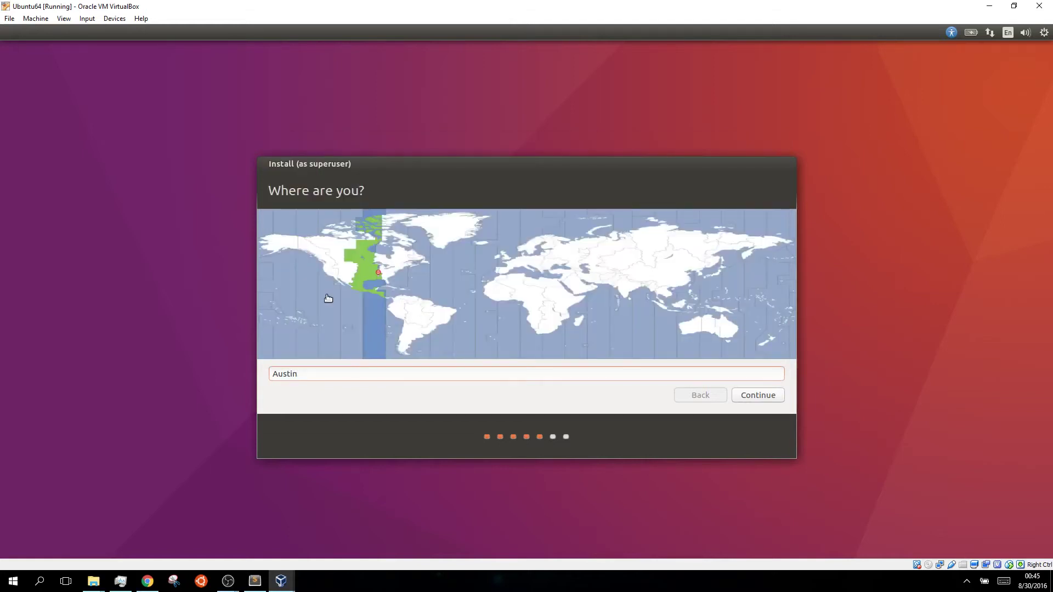
{"action": "left_click", "coordinate": [759, 395]}
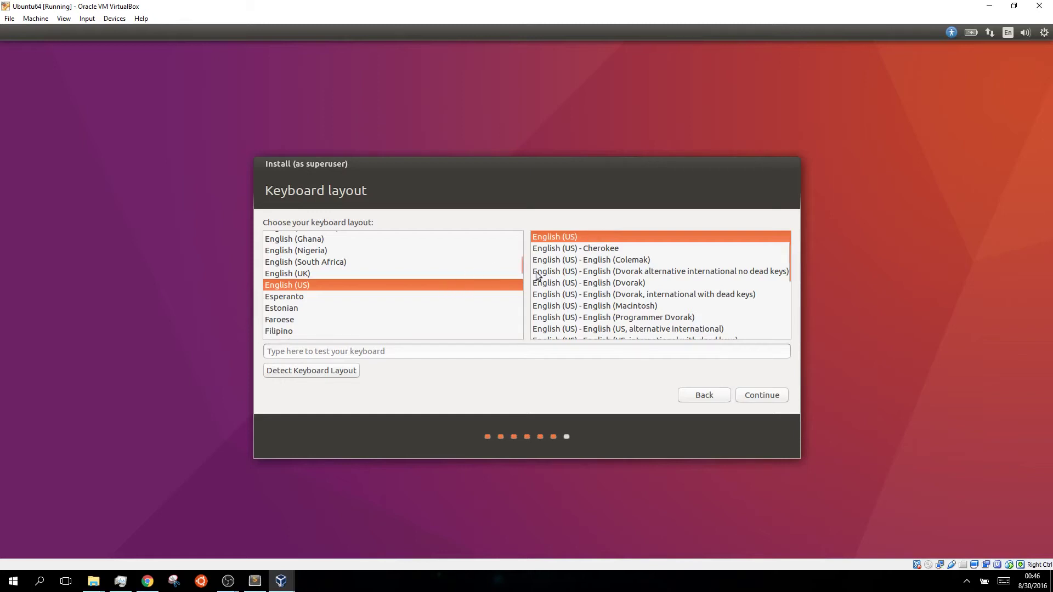
{"action": "left_click", "coordinate": [785, 394]}
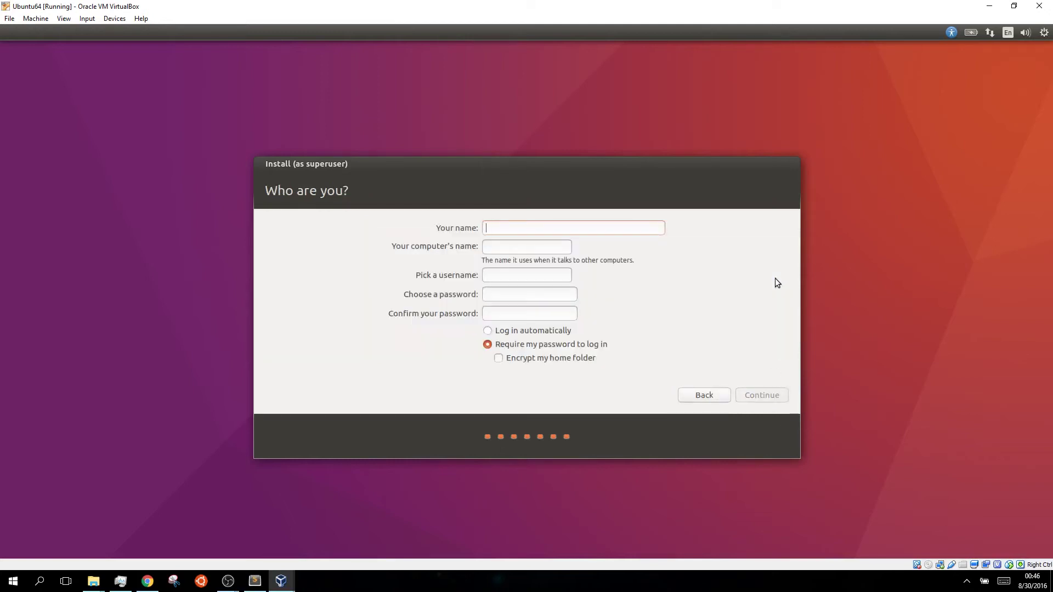
- Enter the user's name and replace the VirtualBox part of the computer's name with ubuntu64vm, keeping the suggested username
{"action": "type", "text": "brandon"}
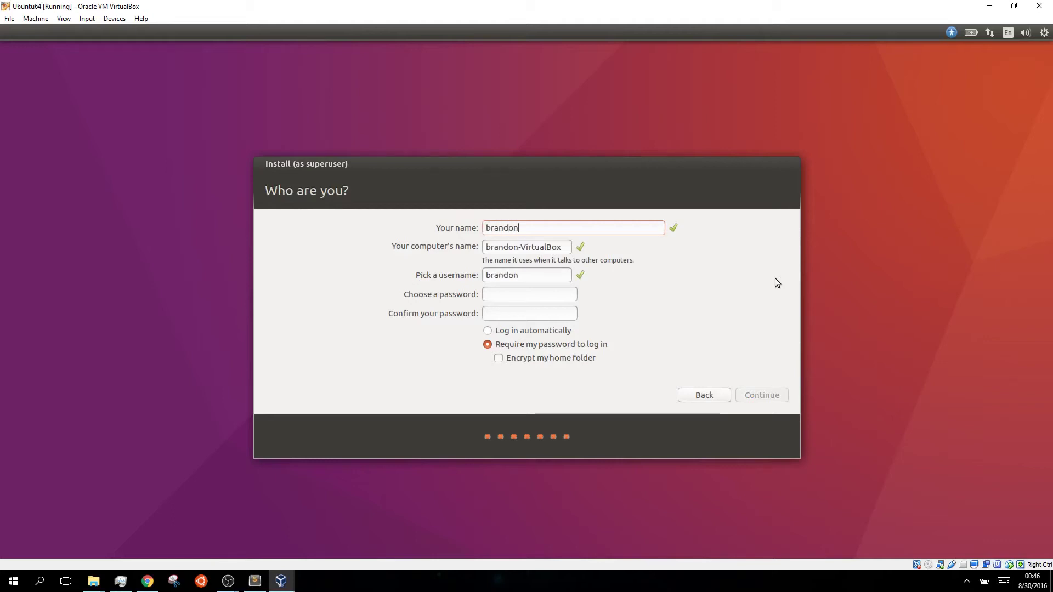
{"action": "key", "text": "Tab"}
{"action": "key", "text": "End"}
{"action": "key", "text": "ctrl+shift+Left"}
{"action": "key", "text": "BackSpace"}
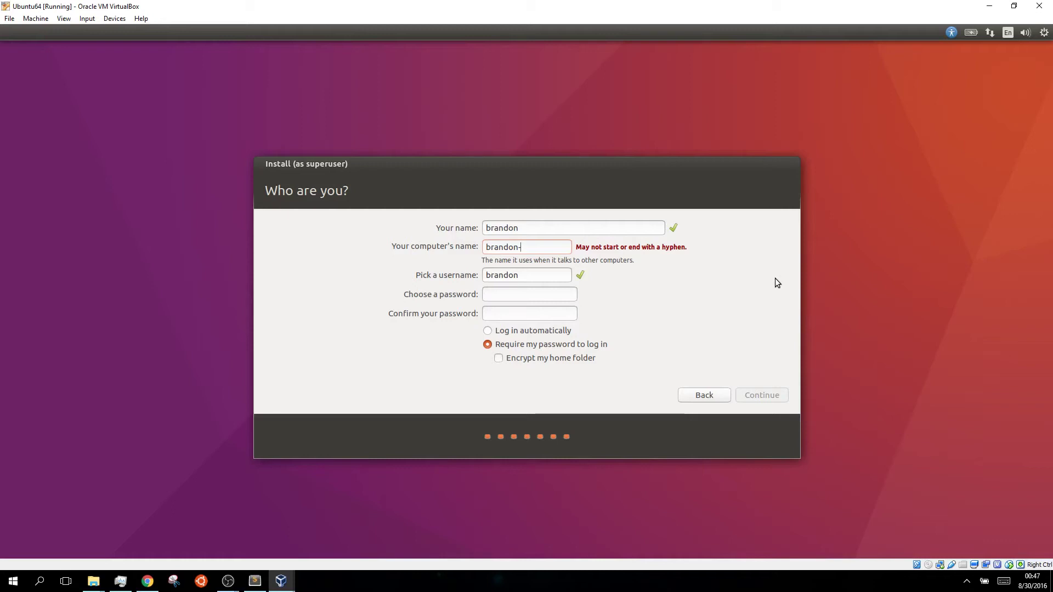
{"action": "type", "text": "ubuntu"}
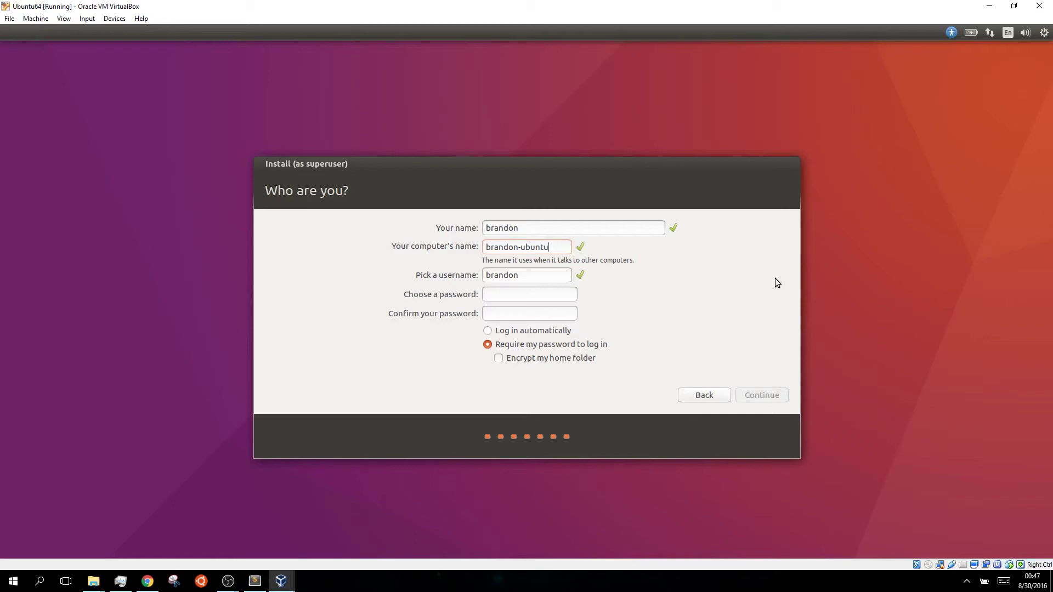
{"action": "type", "text": "64vm"}
{"action": "key", "text": "Tab"}
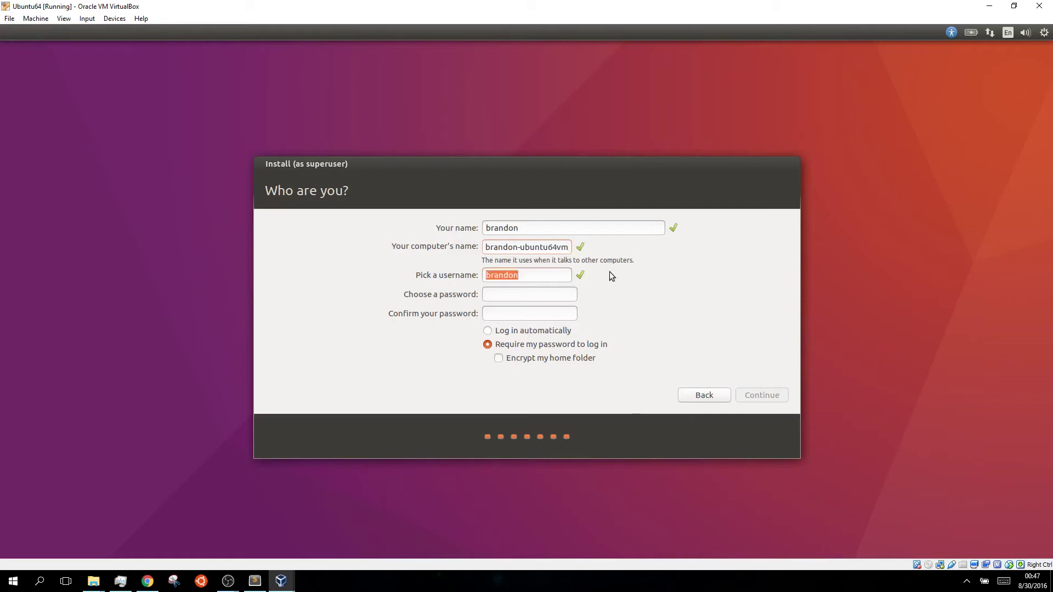
- Enter and confirm the account password, keep the password required for login, and continue the installation
{"action": "type", "text": "********"}
{"action": "key", "text": "Tab"}
{"action": "type", "text": "********"}
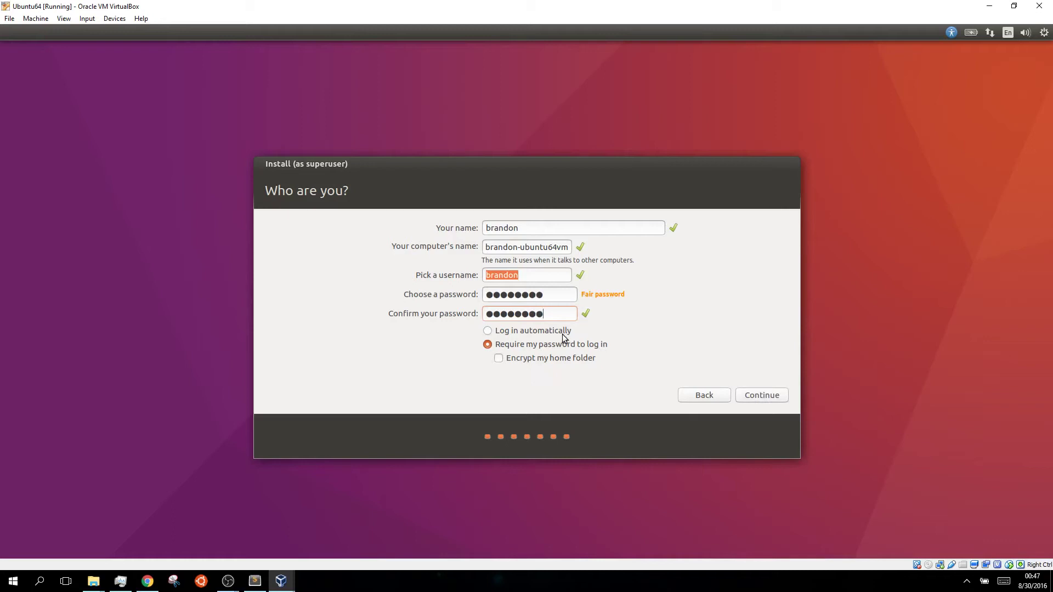
{"action": "left_click", "coordinate": [768, 396]}
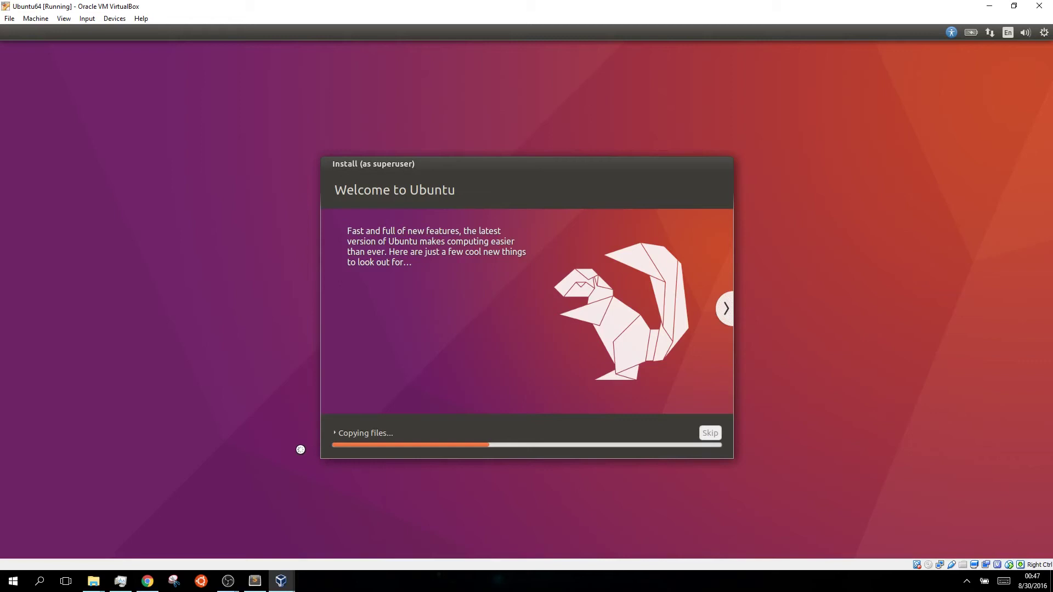
- Switch to Task Manager, examine the memory and Disk 0 (C:) performance during the installation, and minimize it
{"action": "left_click", "coordinate": [116, 590]}
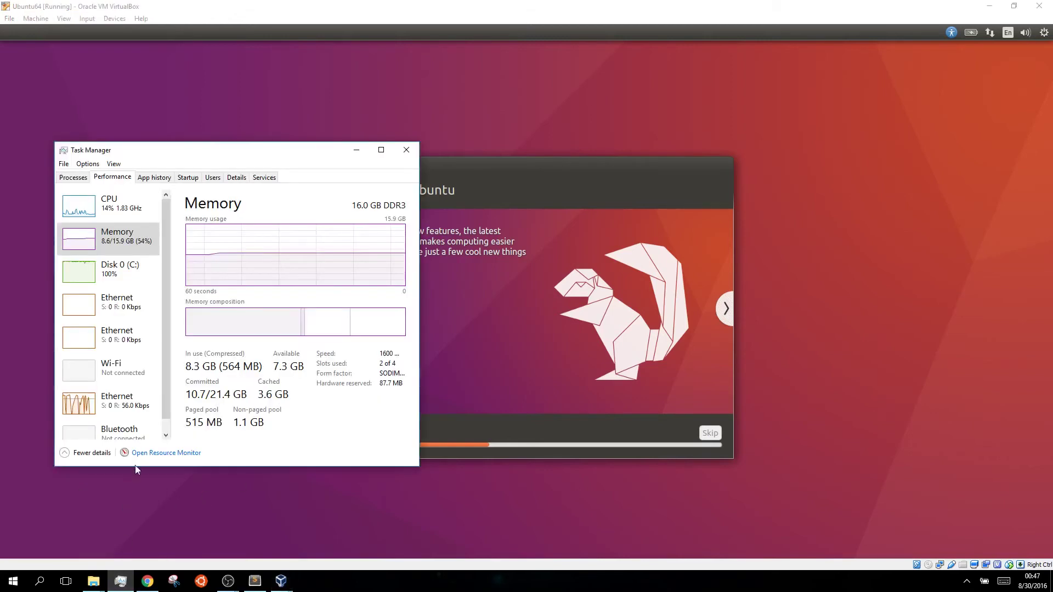
{"action": "left_click", "coordinate": [119, 284]}
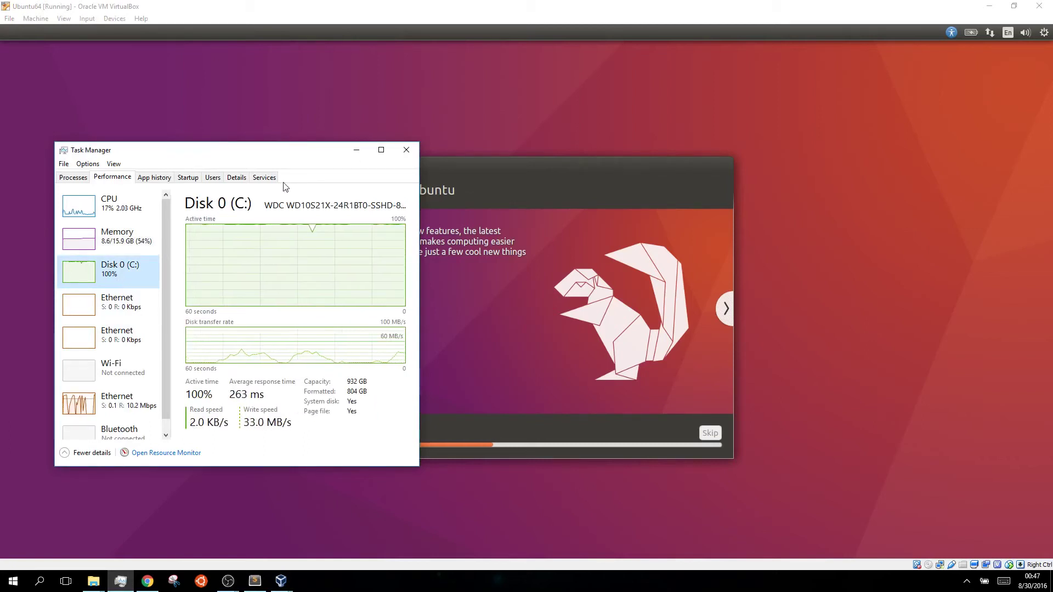
{"action": "left_click", "coordinate": [356, 150]}
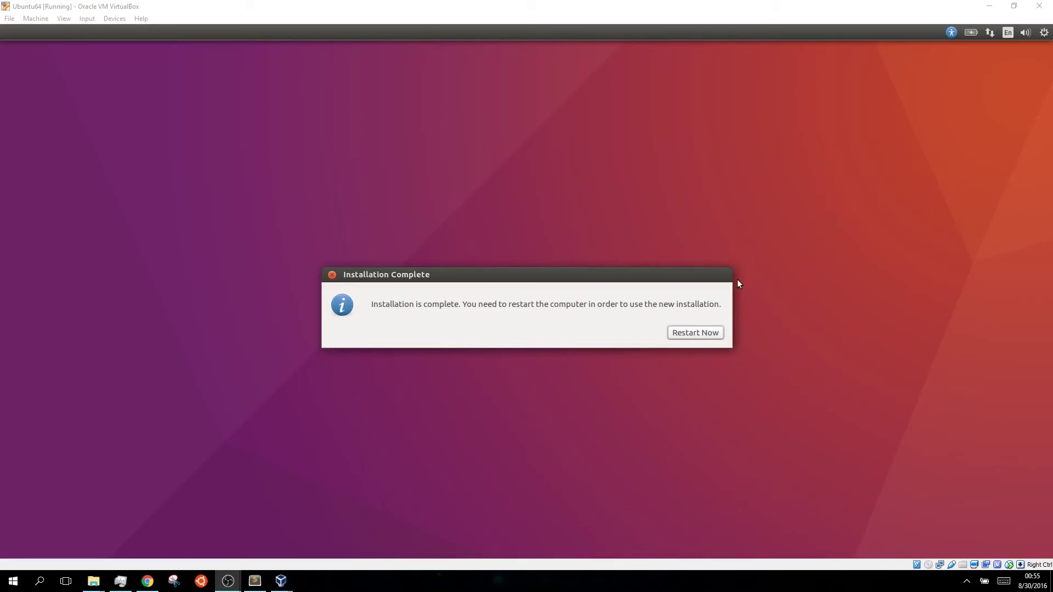
- Restart the Ubuntu64 virtual machine from the Installation Complete dialog
{"action": "left_click", "coordinate": [672, 284]}
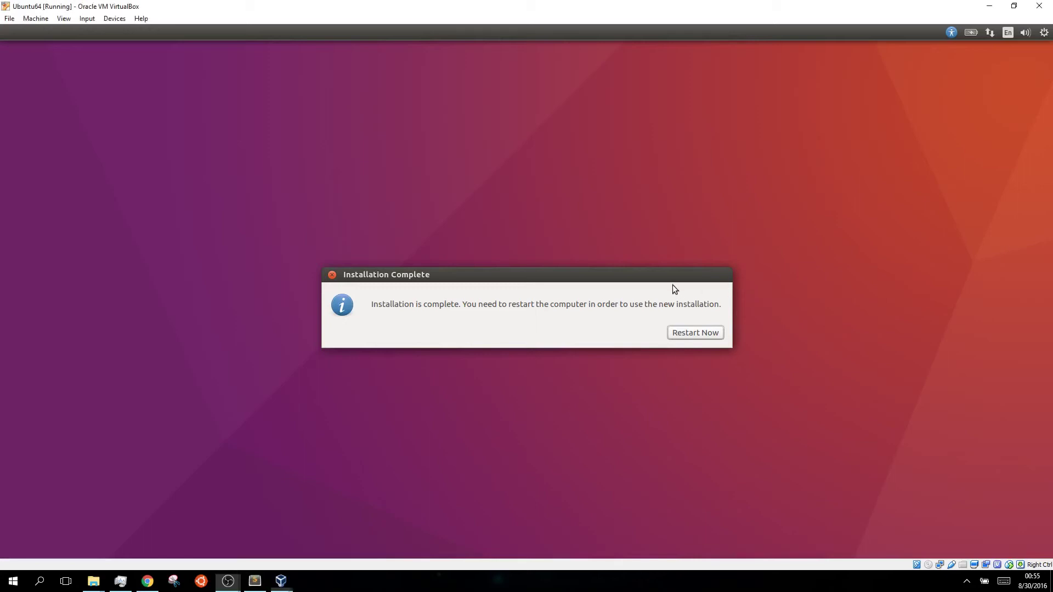
{"action": "left_click", "coordinate": [689, 334]}
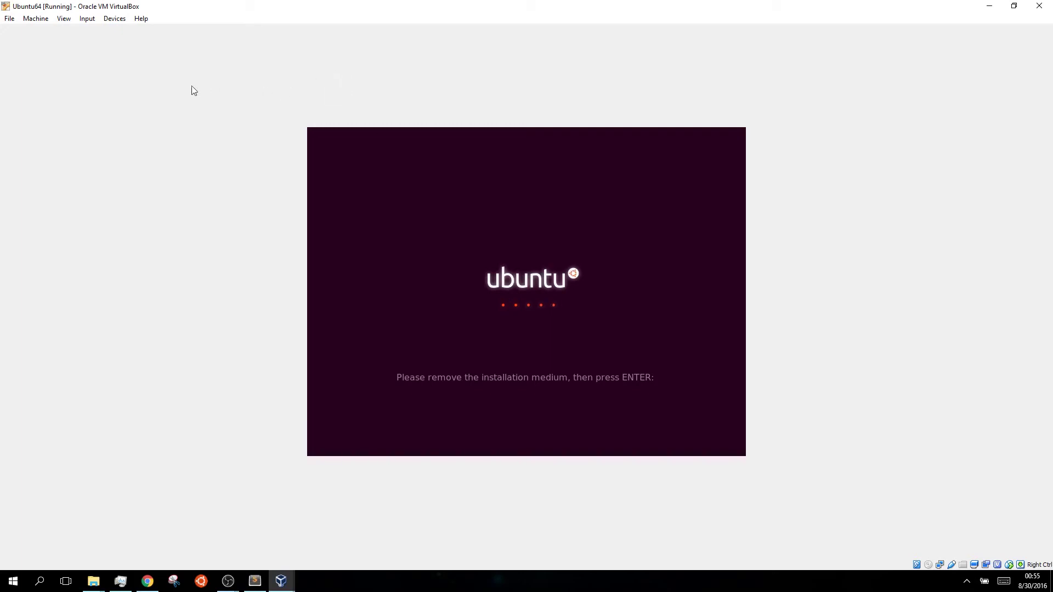
- Check the disk image options of the virtual machine's optical drive, then continue the reboot past the installation medium prompt
{"action": "left_click", "coordinate": [112, 19]}
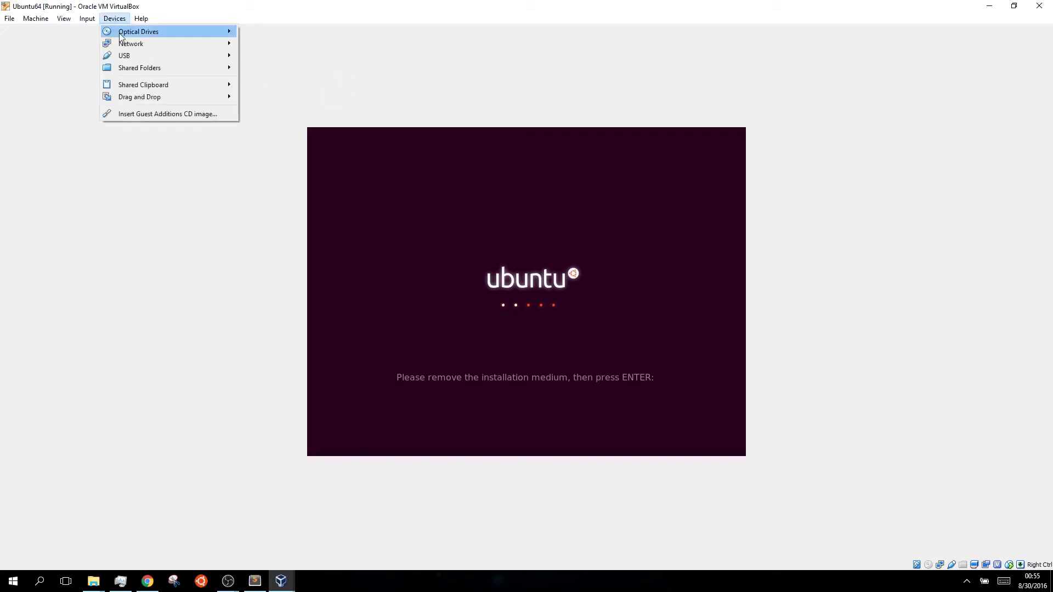
{"action": "mouse_move", "coordinate": [181, 33]}
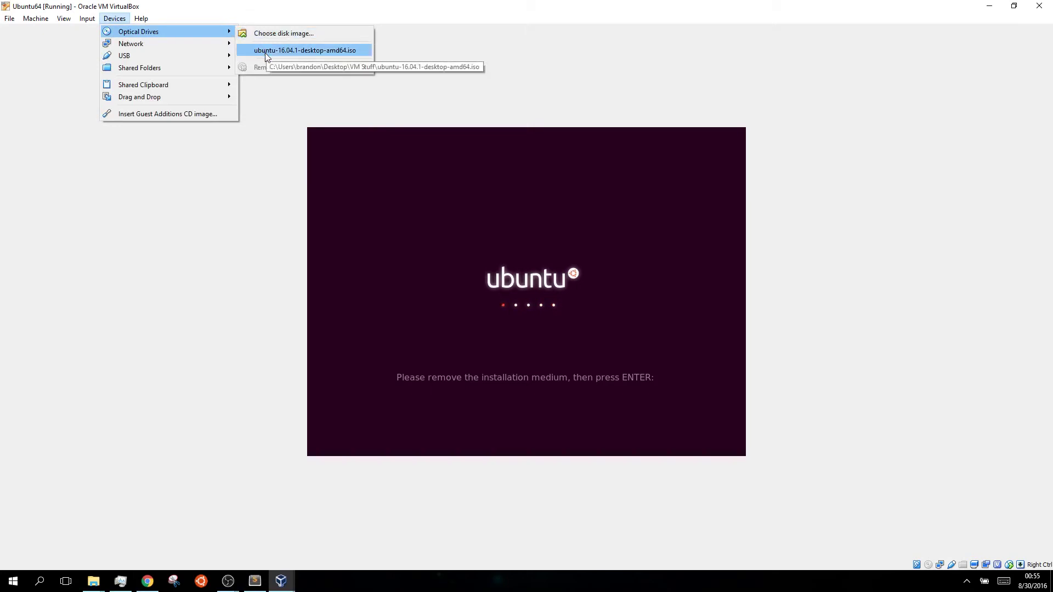
{"action": "left_click", "coordinate": [353, 115]}
{"action": "key", "text": "Return"}
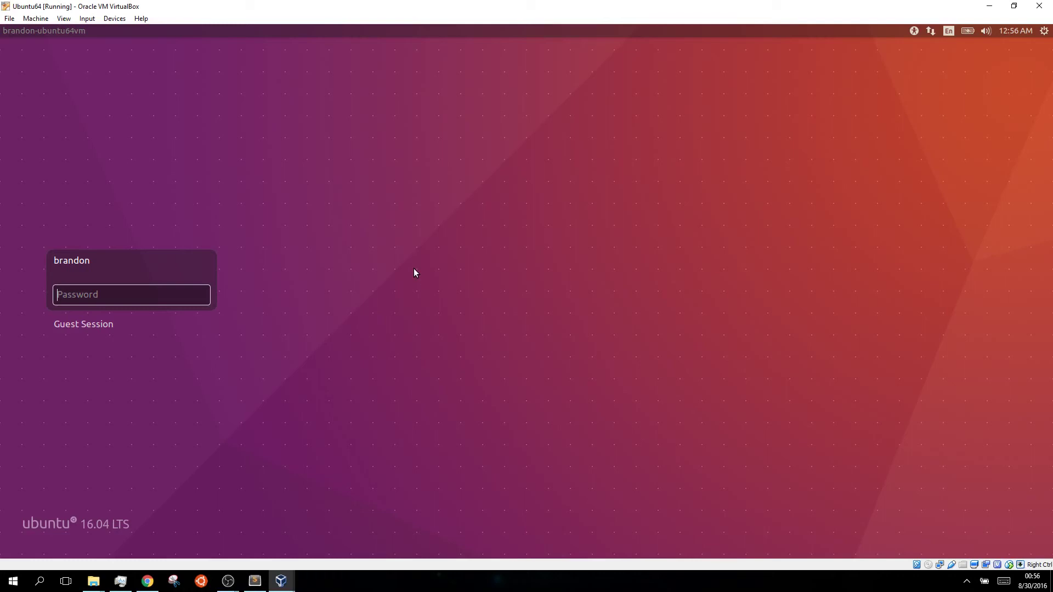
- Switch the virtual machine to full-screen mode and log in to Ubuntu with the account password
{"action": "key", "text": "ctrl+f"}
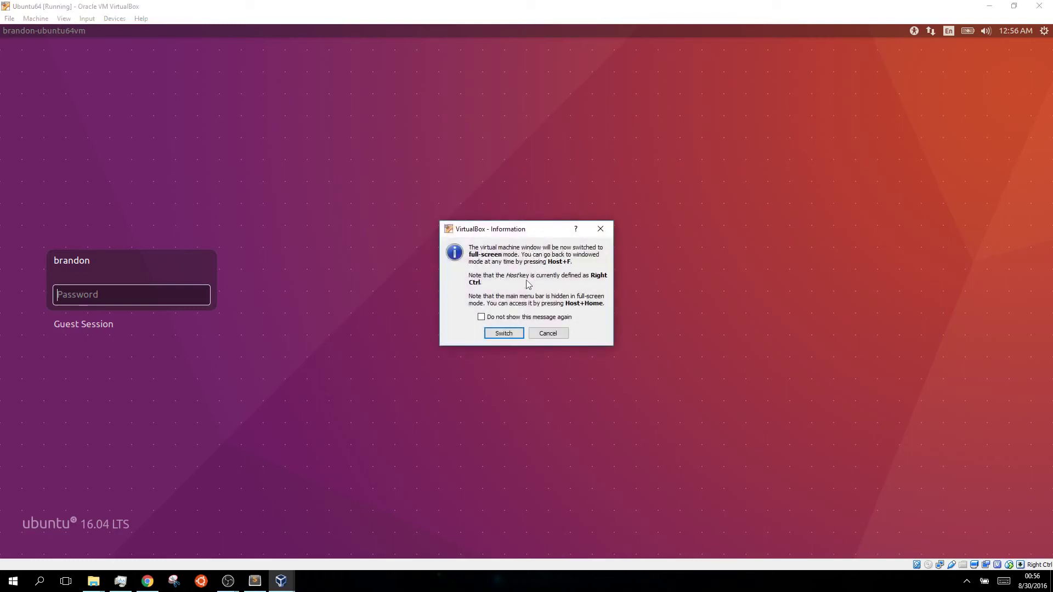
{"action": "left_click", "coordinate": [502, 334]}
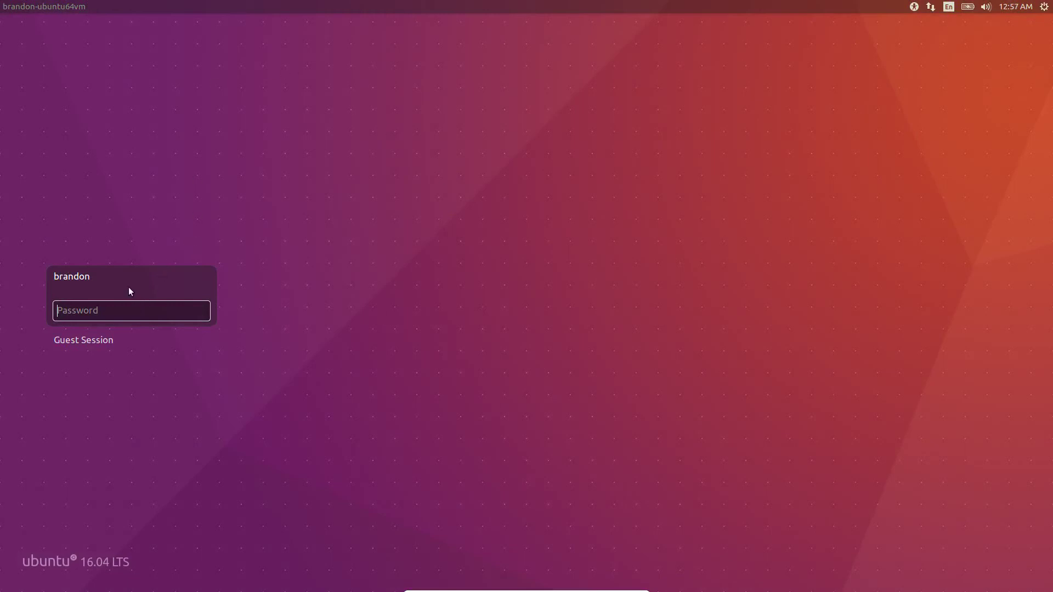
{"action": "type", "text": "•••••••"}
{"action": "key", "text": "Return"}
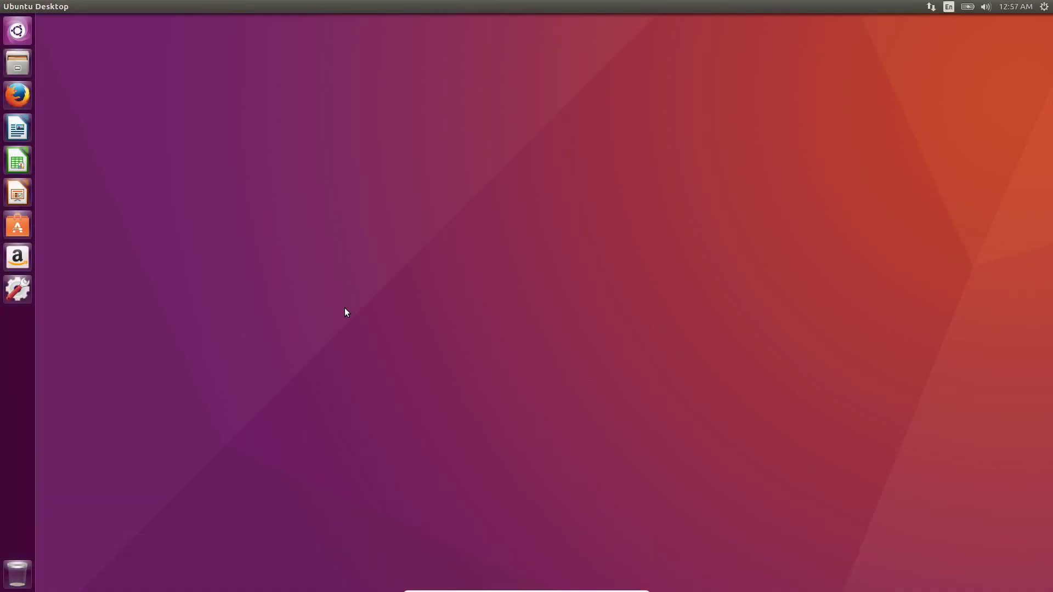
- Search the computer for terminal, open Terminal and maximize its window
{"action": "key", "text": "super"}
{"action": "key", "text": "super"}
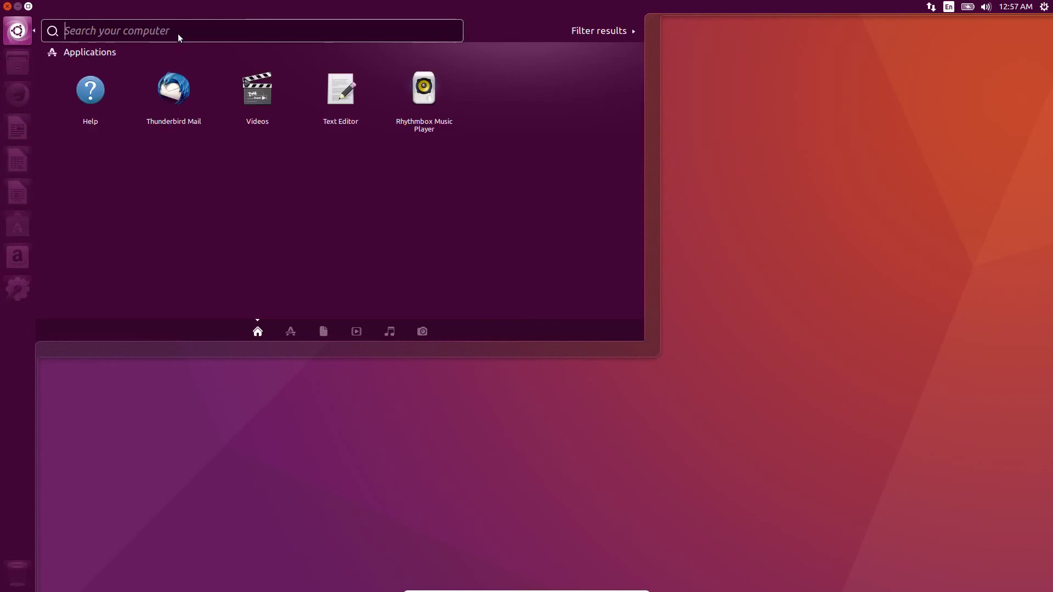
{"action": "type", "text": "terminal"}
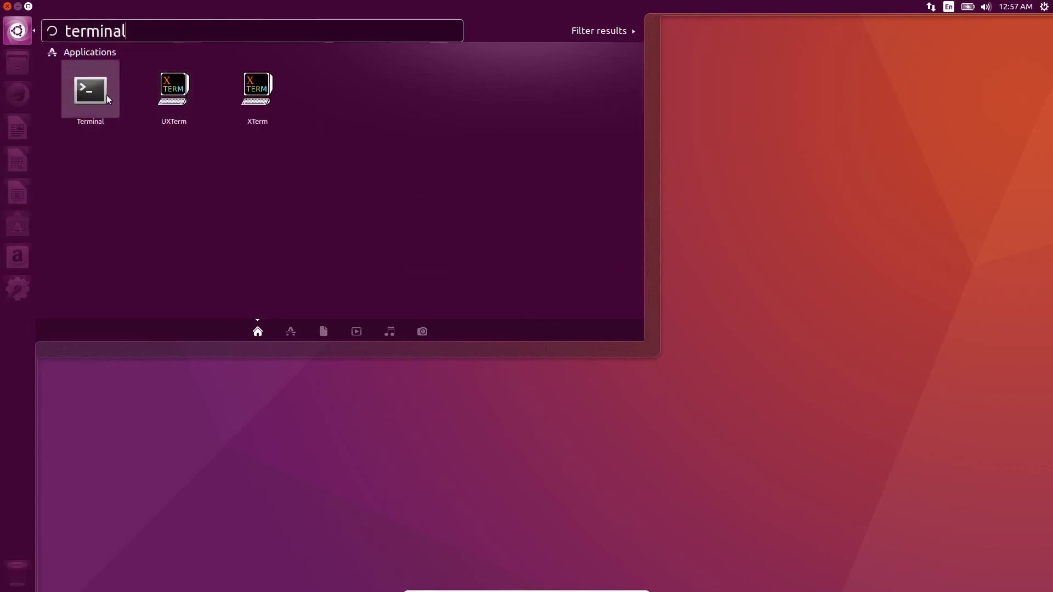
{"action": "left_click", "coordinate": [108, 100]}
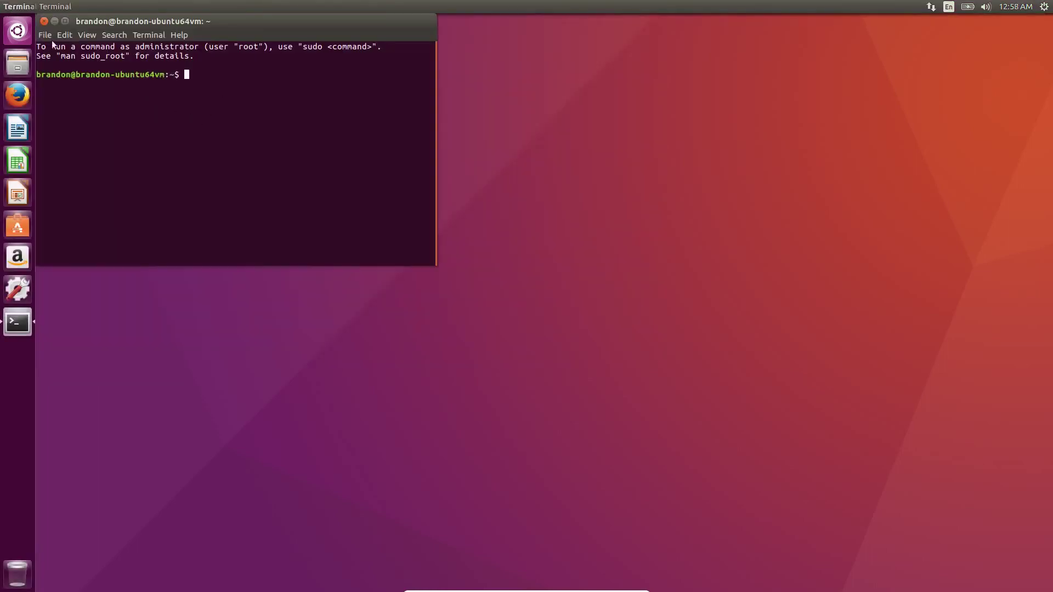
{"action": "left_click", "coordinate": [65, 21]}
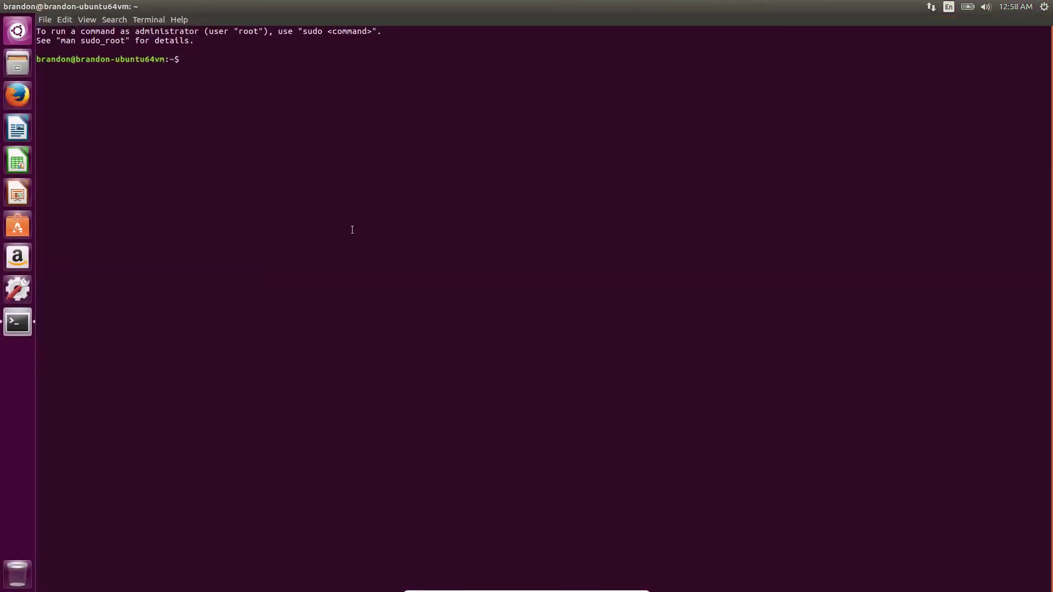
- List the home directory, create a directory named code in it, and change into that directory
{"action": "type", "text": "ls"}
{"action": "key", "text": "Return"}
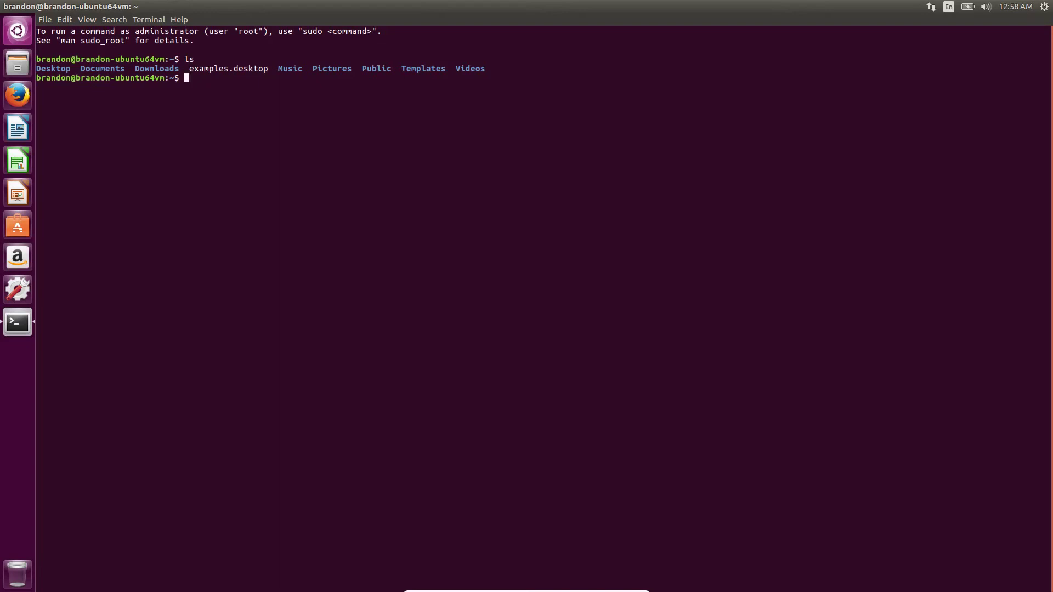
{"action": "type", "text": "mkdir code"}
{"action": "key", "text": "Return"}
{"action": "type", "text": "ls"}
{"action": "key", "text": "Return"}
{"action": "type", "text": "cd code"}
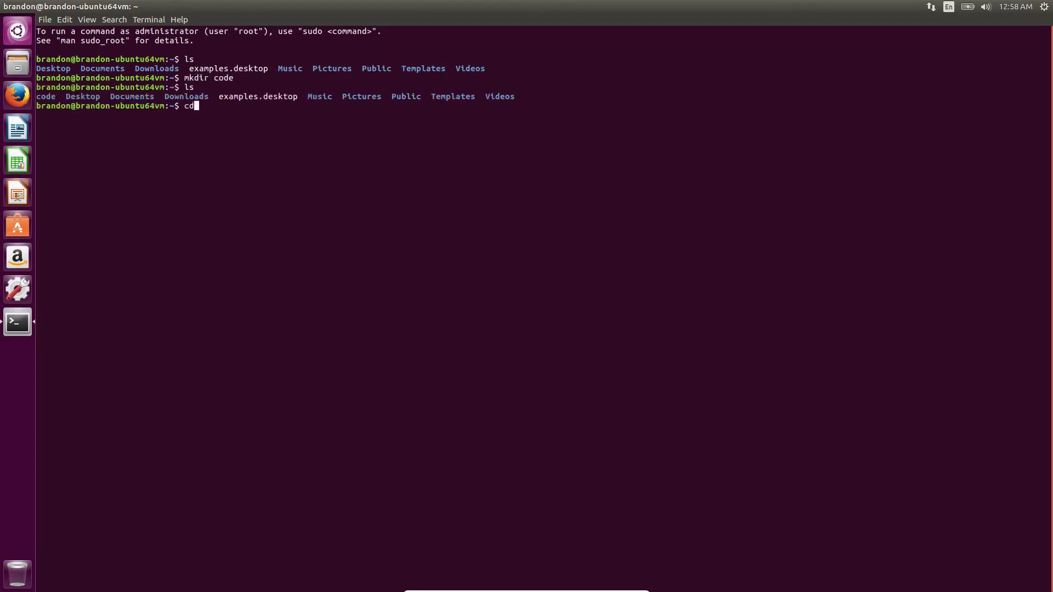
{"action": "key", "text": "Return"}
{"action": "type", "text": "ls"}
{"action": "key", "text": "Return"}
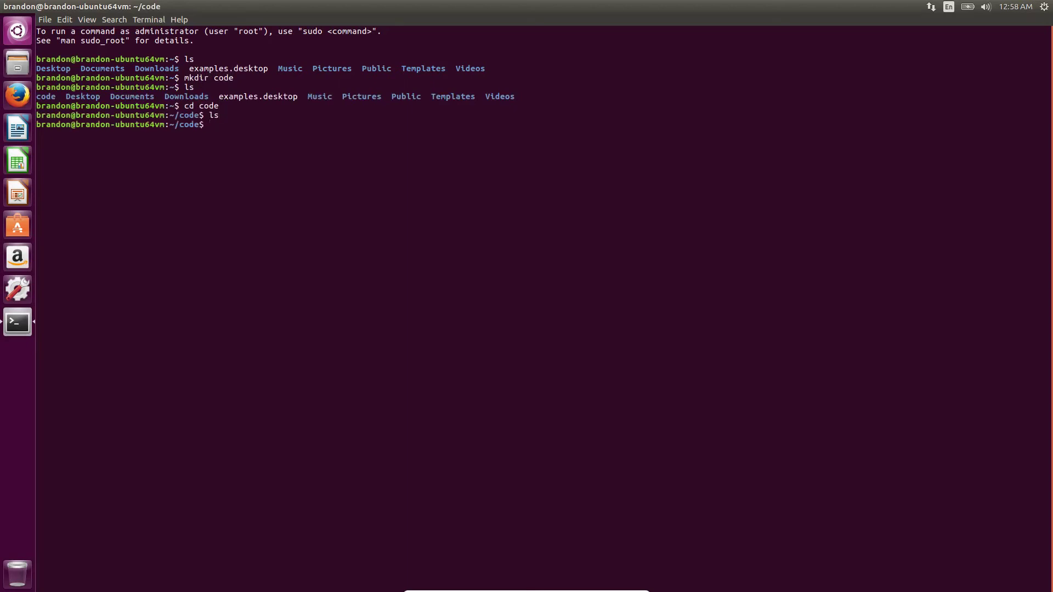
- Create a directory named hello inside code, change into it and list its contents
{"action": "type", "text": "mkdir hello"}
{"action": "key", "text": "Return"}
{"action": "type", "text": "cd hello"}
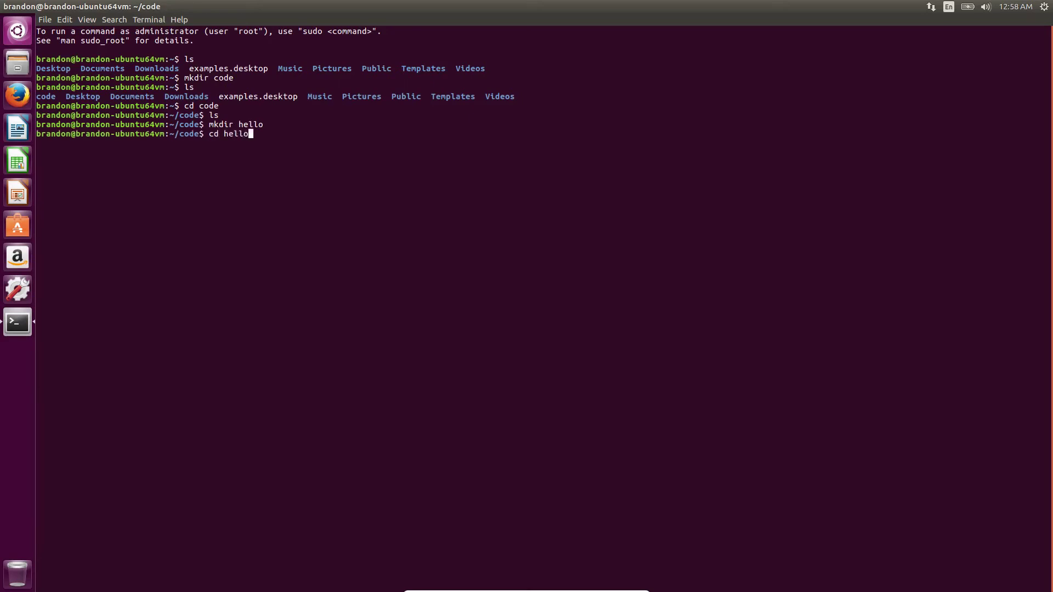
{"action": "key", "text": "Return"}
{"action": "type", "text": "ls"}
{"action": "key", "text": "Return"}
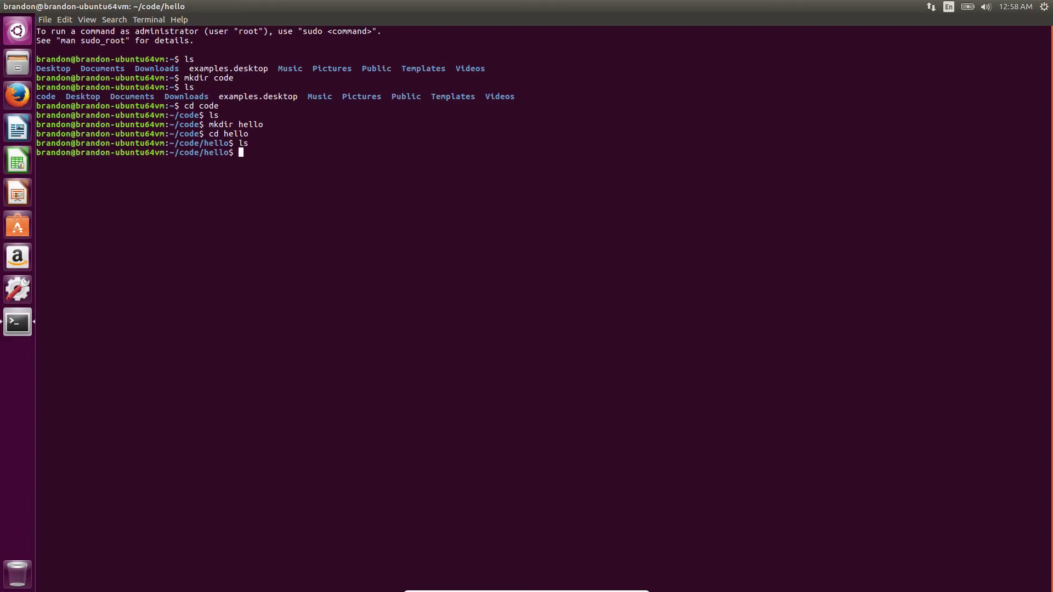
- Try to open hello.c in vim, then install the vim package with sudo apt-get, entering the account password and agreeing to continue
{"action": "type", "text": "vim hello.c"}
{"action": "key", "text": "Return"}
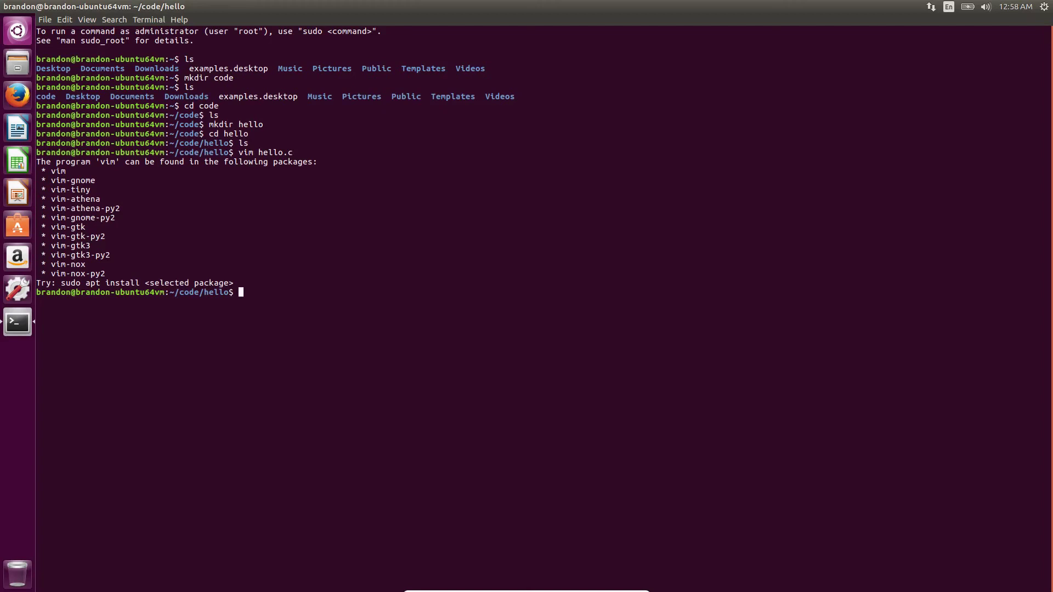
{"action": "type", "text": "sudo apt-get install vim"}
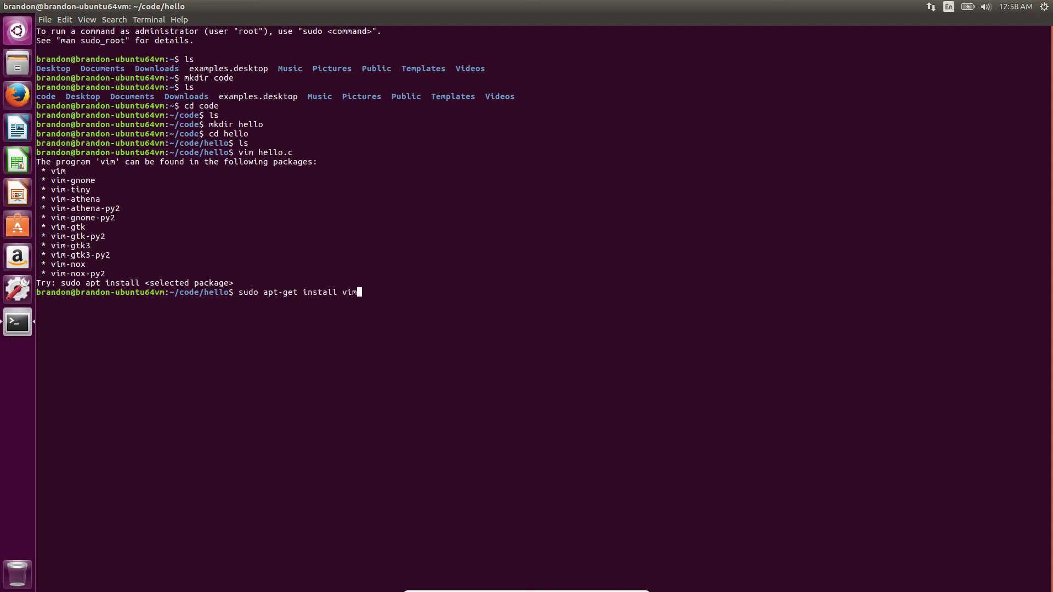
{"action": "key", "text": "Return"}
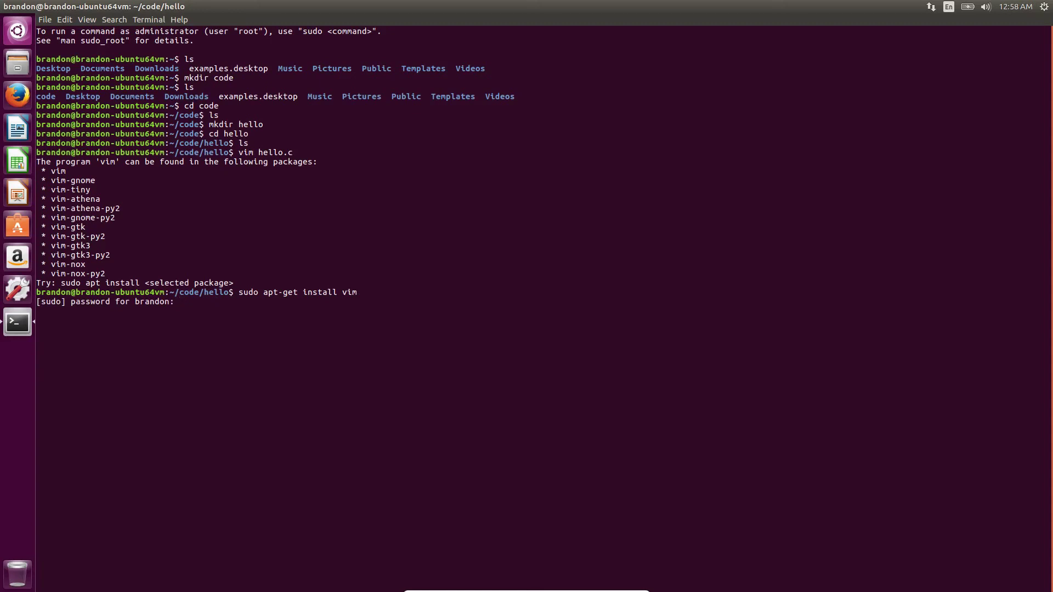
{"action": "key", "text": "Return"}
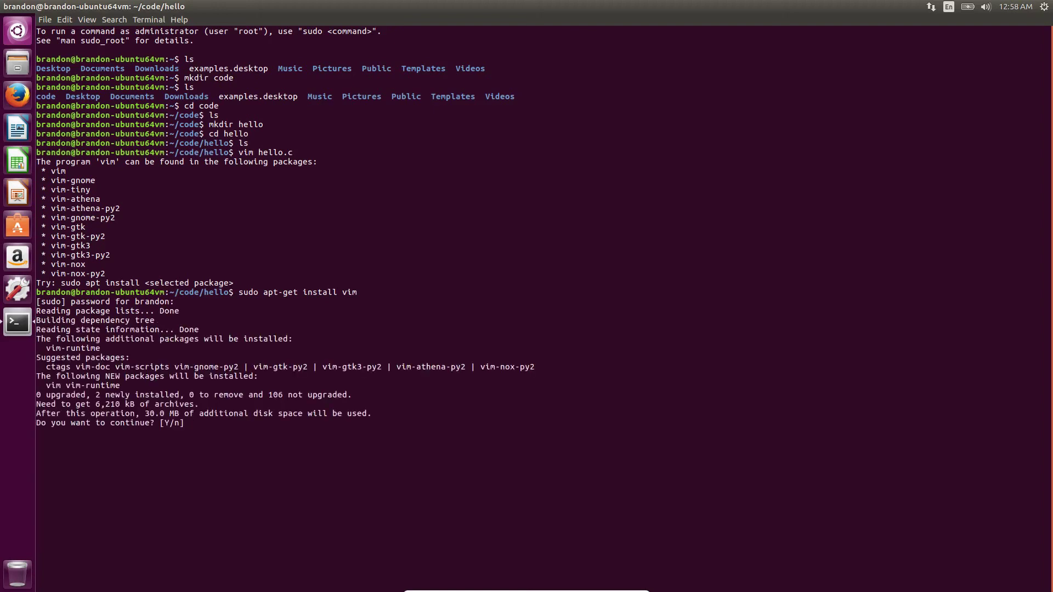
{"action": "type", "text": "Y"}
{"action": "key", "text": "Return"}
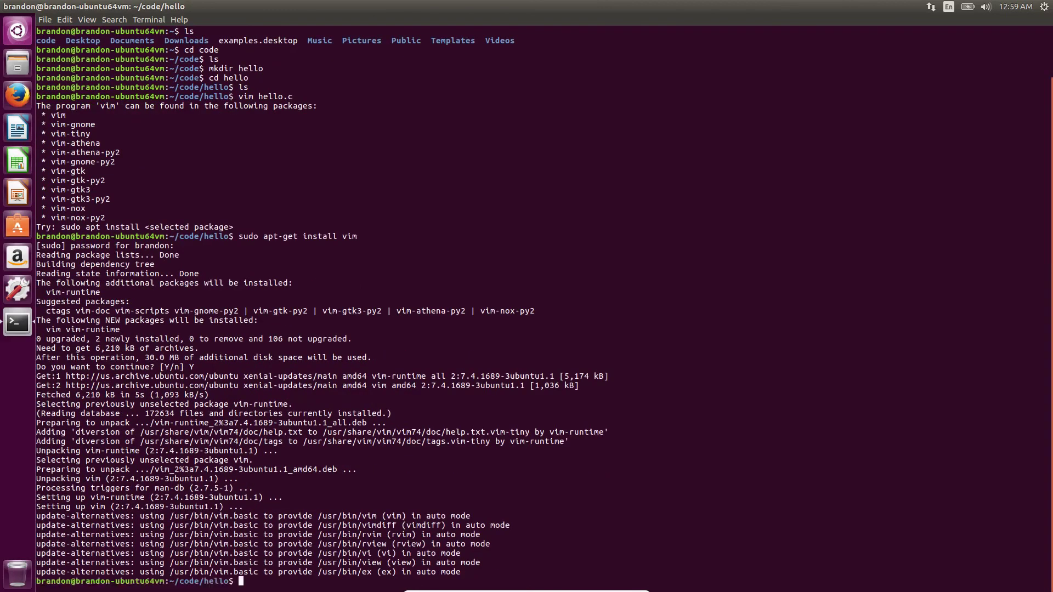
- List the hello directory and open a new hello.c file in vim
{"action": "type", "text": "ls"}
{"action": "key", "text": "Return"}
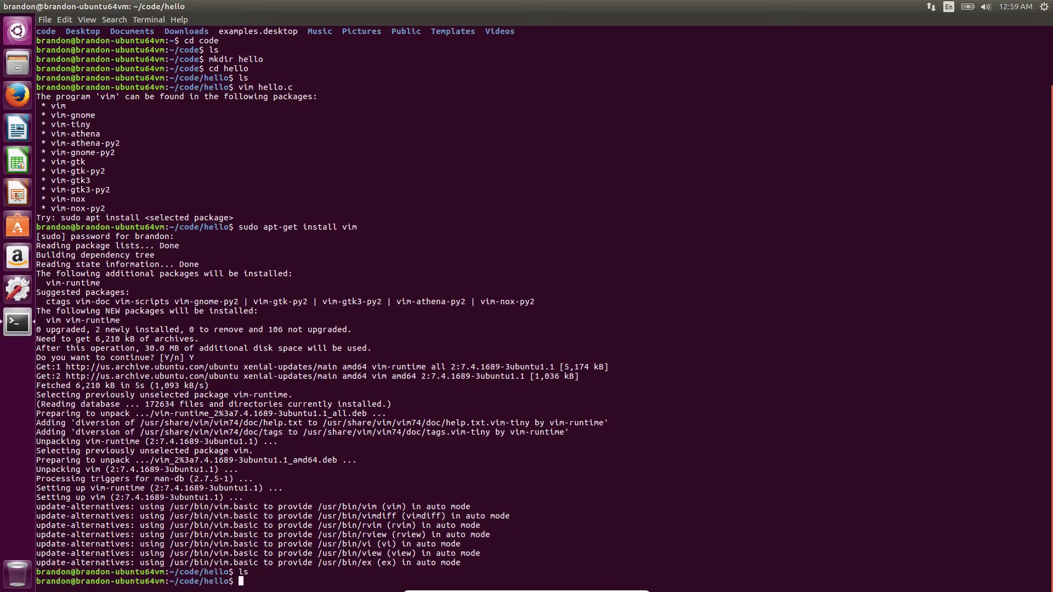
{"action": "key", "text": "Up"}
{"action": "key", "text": "Up"}
{"action": "key", "text": "Up"}
{"action": "key", "text": "Return"}
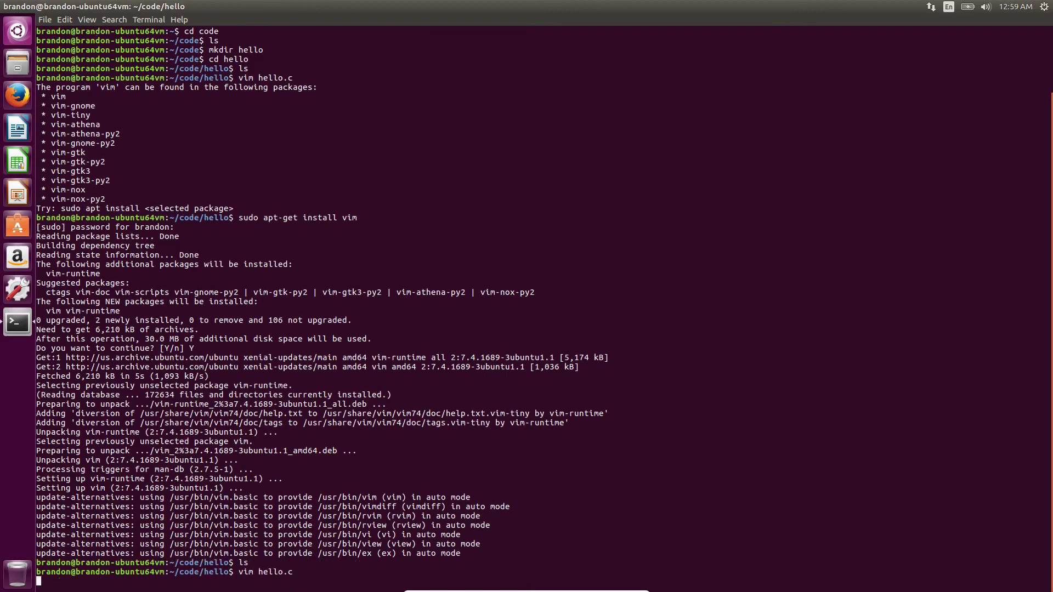
- Write #include <stdio.h> as the first line of hello.c, followed by a blank line
{"action": "type", "text": "i"}
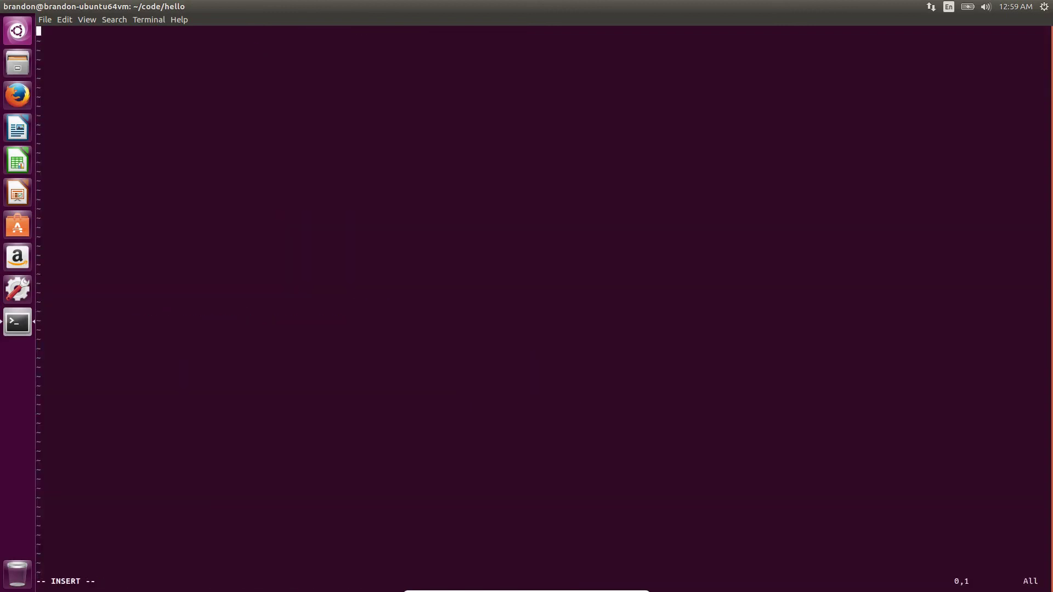
{"action": "type", "text": "#include ,"}
{"action": "key", "text": "BackSpace"}
{"action": "type", "text": "<stdio.h>"}
{"action": "key", "text": "Return"}
{"action": "key", "text": "Return"}
- Add the function int main( int argc, char **argv ) with an empty pair of braces below it
{"action": "type", "text": "int main("}
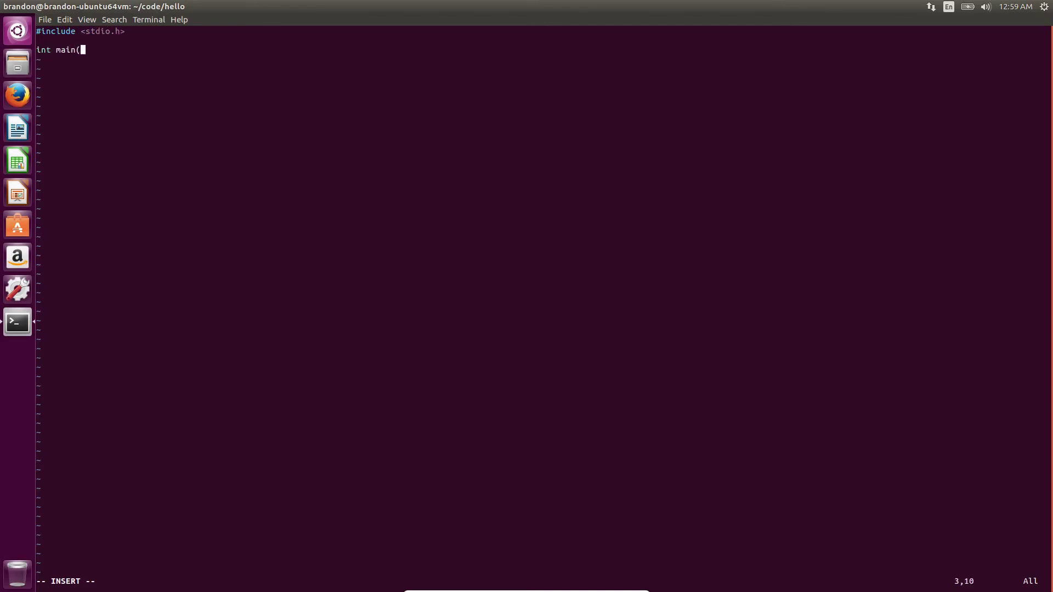
{"action": "type", "text": " int argc,"}
{"action": "key", "text": "BackSpace"}
{"action": "key", "text": "BackSpace"}
{"action": "type", "text": "c,"}
{"action": "type", "text": "char **argv )"}
{"action": "key", "text": "Return"}
{"action": "type", "text": "{"}
{"action": "key", "text": "Return"}
{"action": "type", "text": "}"}
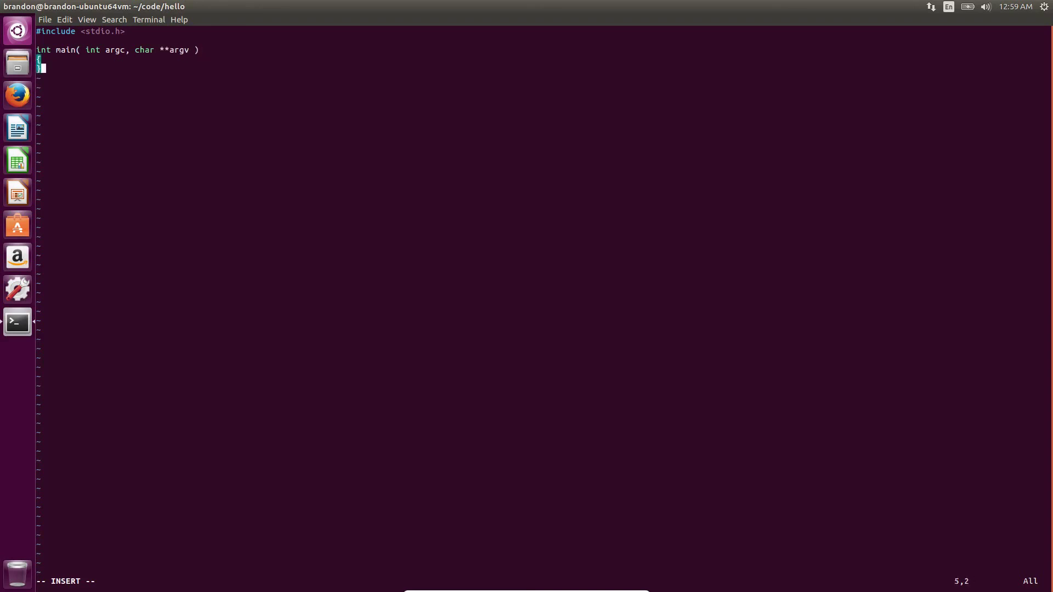
- Add the indented statement printf("Hello, world!\n"); to the body of main, saving the file before its semicolon
{"action": "key", "text": "Escape"}
{"action": "key", "text": "shift+o"}
{"action": "key", "text": "Tab"}
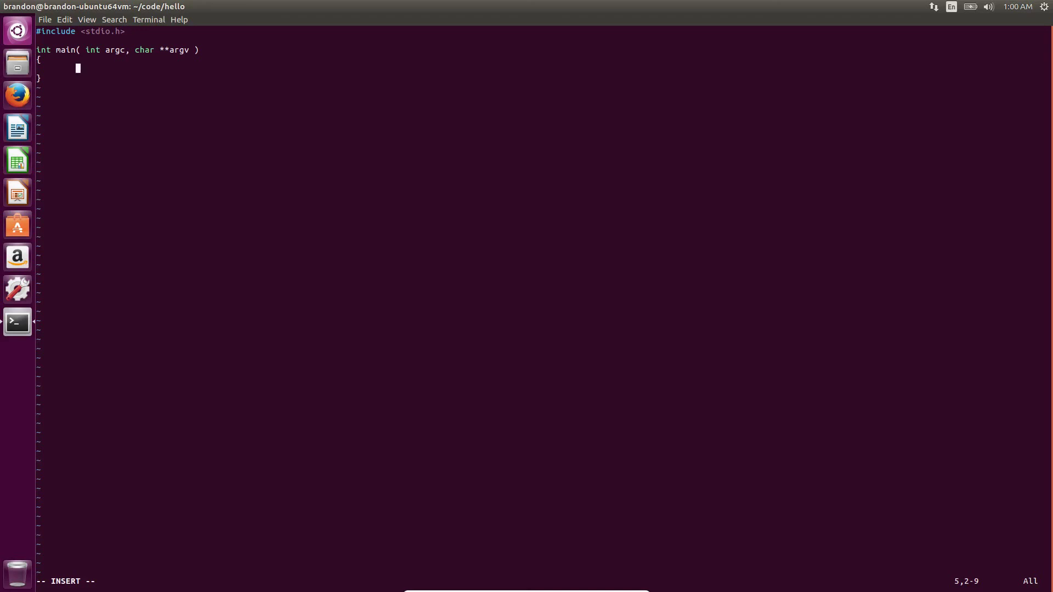
{"action": "type", "text": "printf(\"Hello, world!\\n\")"}
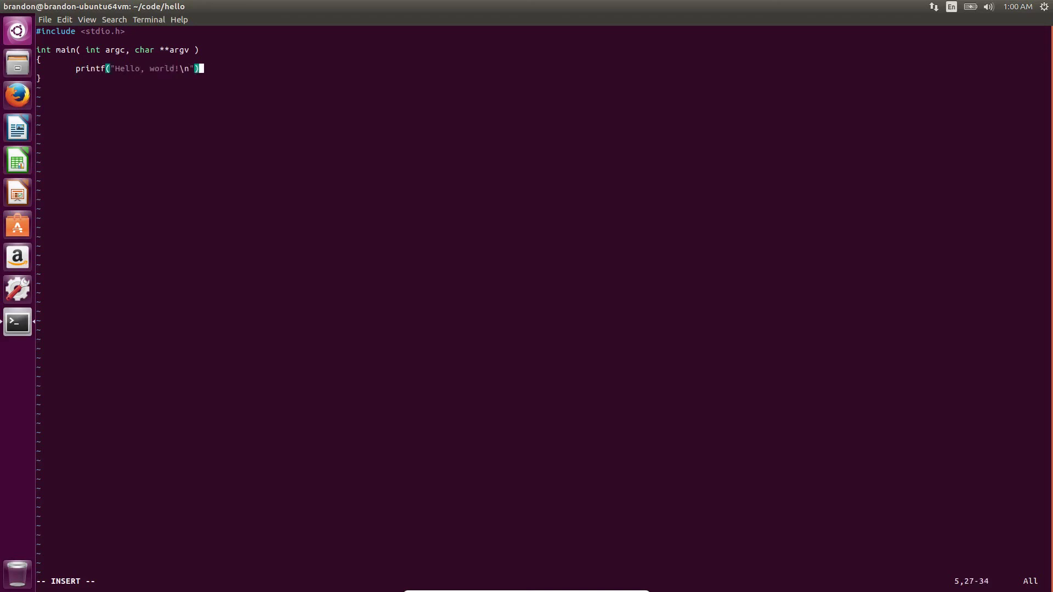
{"action": "key", "text": "Escape"}
{"action": "type", "text": ":w"}
{"action": "key", "text": "Return"}
{"action": "type", "text": "a;"}
- Below the Hello, world! statement, start the loop for(int i = 0; i < argc; i++) with an indented opening brace
{"action": "key", "text": "Return"}
{"action": "key", "text": "Return"}
{"action": "key", "text": "Tab"}
{"action": "type", "text": "for(int i = 0; i < argc; i++)"}
{"action": "key", "text": "Return"}
{"action": "type", "text": "P"}
{"action": "key", "text": "BackSpace"}
{"action": "key", "text": "Tab"}
{"action": "type", "text": "{"}
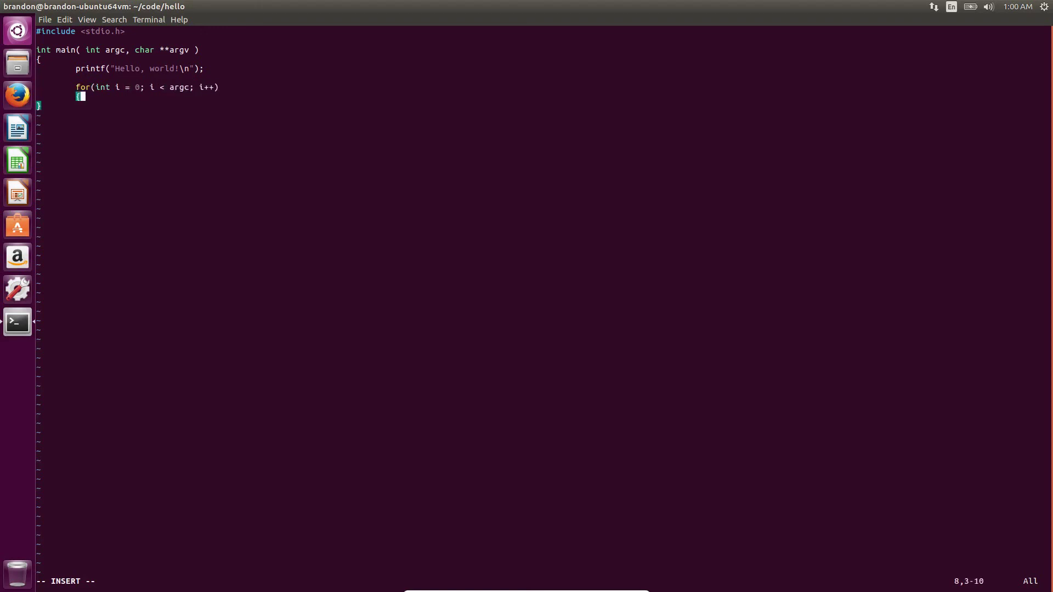
- Close the for loop with an indented brace and save the file
{"action": "key", "text": "Return"}
{"action": "type", "text": "}"}
{"action": "key", "text": "Escape"}
{"action": "key", "text": "i"}
{"action": "key", "text": "Tab"}
{"action": "key", "text": "Escape"}
{"action": "type", "text": "k:w"}
{"action": "key", "text": "Return"}
- Add printf("Arg %d: %s\n", i, argv[i]); inside the for loop and save the file
{"action": "key", "text": "l"}
{"action": "key", "text": "o"}
{"action": "key", "text": "Tab"}
{"action": "key", "text": "Tab"}
{"action": "type", "text": "printf(\"Arg "}
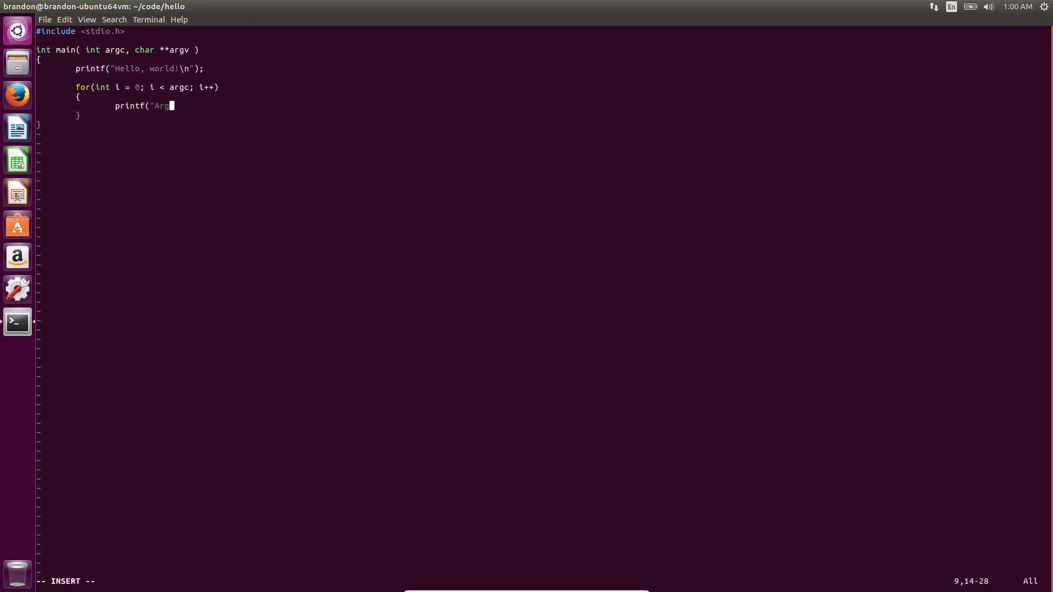
{"action": "type", "text": "%d: %s\\n\", i, argv[i]);"}
{"action": "key", "text": "Escape"}
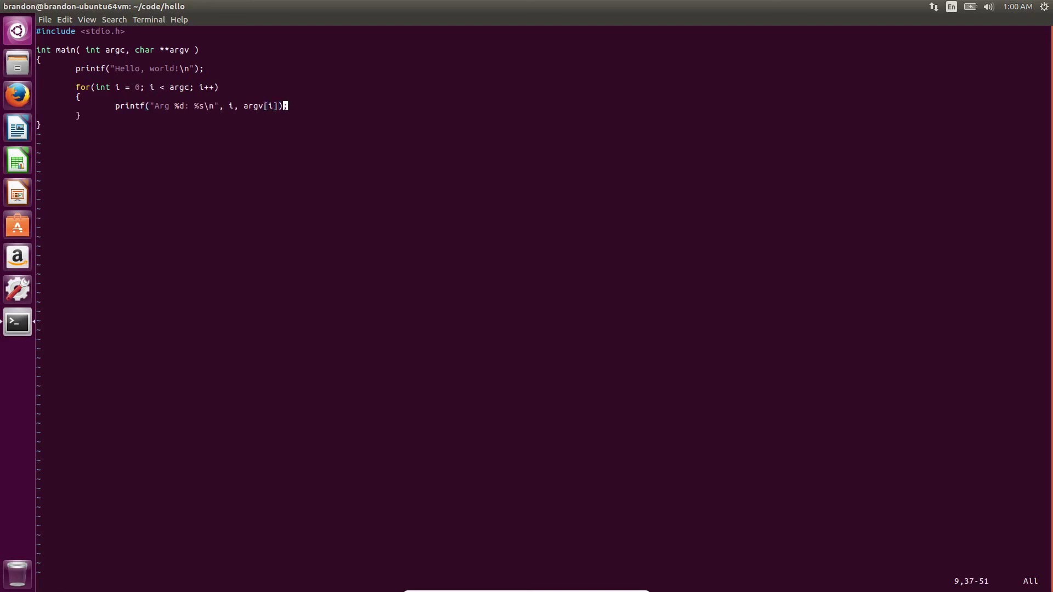
{"action": "type", "text": ":w"}
{"action": "key", "text": "Return"}
- Add an indented return 0; after the for loop, separated by a blank line, then save hello.c and quit vim
{"action": "key", "text": "j"}
{"action": "key", "text": "j"}
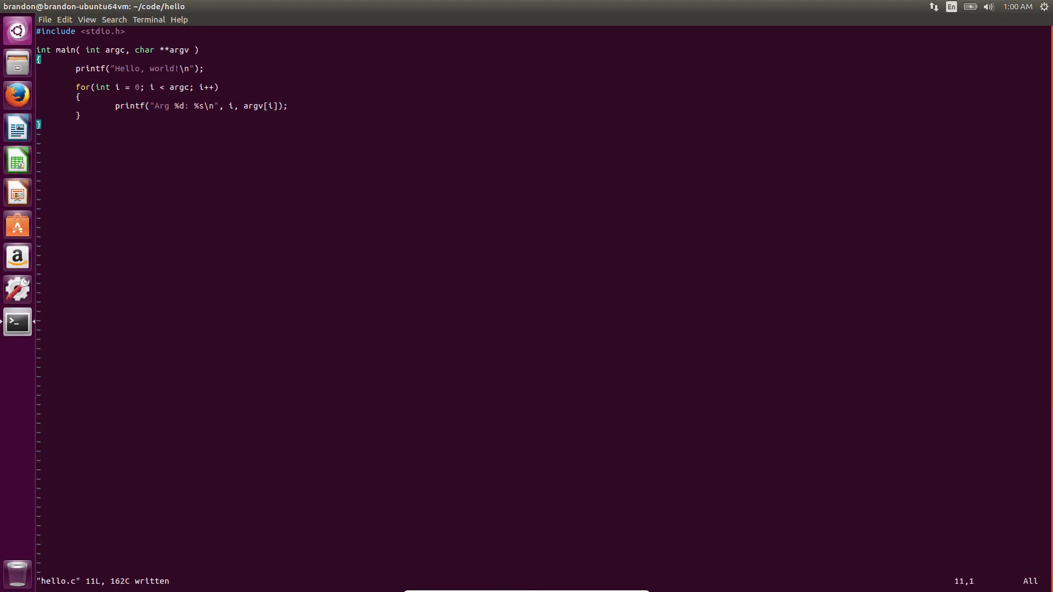
{"action": "key", "text": "k"}
{"action": "key", "text": "o"}
{"action": "key", "text": "Tab"}
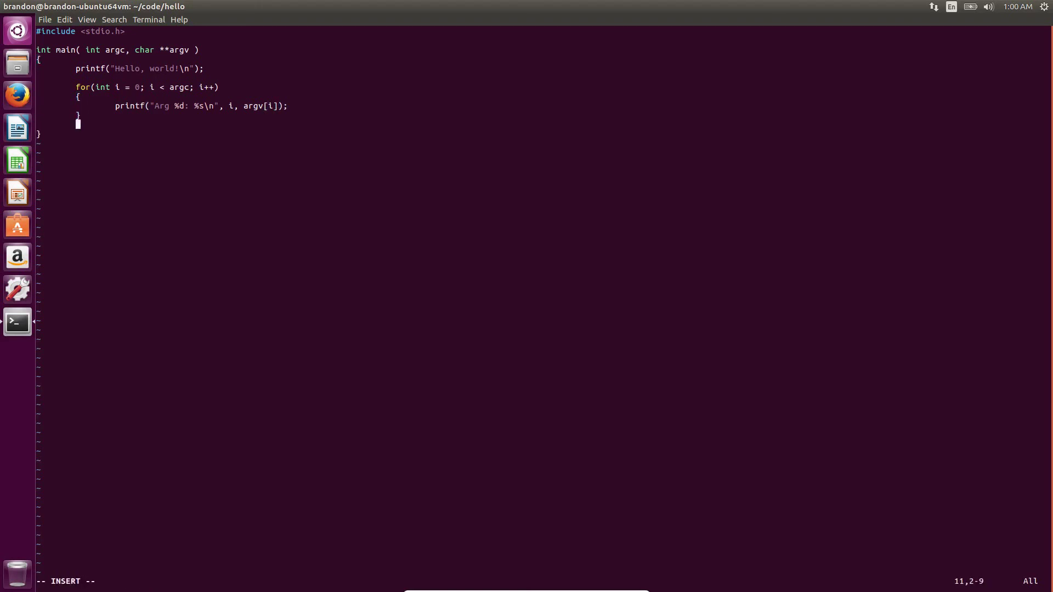
{"action": "key", "text": "Return"}
{"action": "key", "text": "Tab"}
{"action": "type", "text": "return 0;"}
{"action": "key", "text": "Escape"}
{"action": "type", "text": ":wq"}
{"action": "key", "text": "Return"}
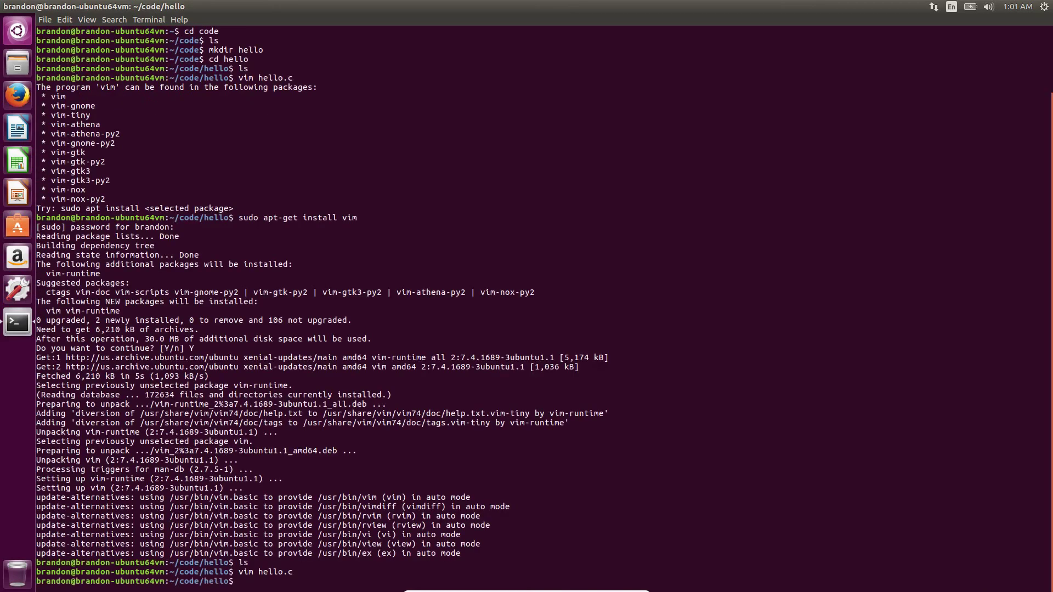
- List the hello directory and compile hello.c with gcc
{"action": "type", "text": "ls"}
{"action": "key", "text": "Return"}
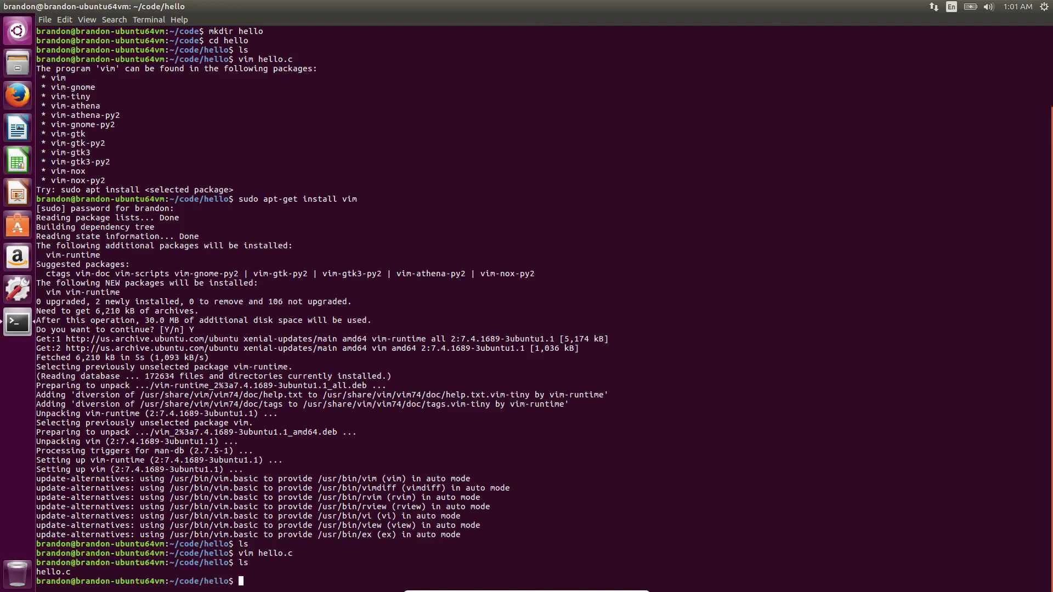
{"action": "type", "text": "gcc hel"}
{"action": "key", "text": "Tab"}
{"action": "key", "text": "Return"}
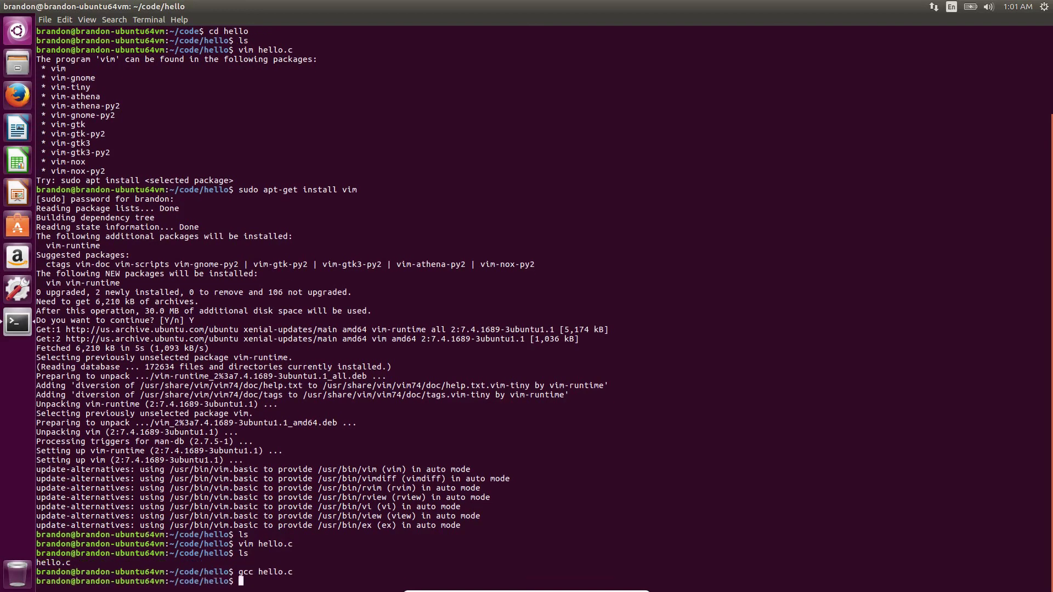
- List the hello directory and run the compiled program ./a.out without arguments
{"action": "type", "text": "ls"}
{"action": "key", "text": "Return"}
{"action": "type", "text": "./a.out"}
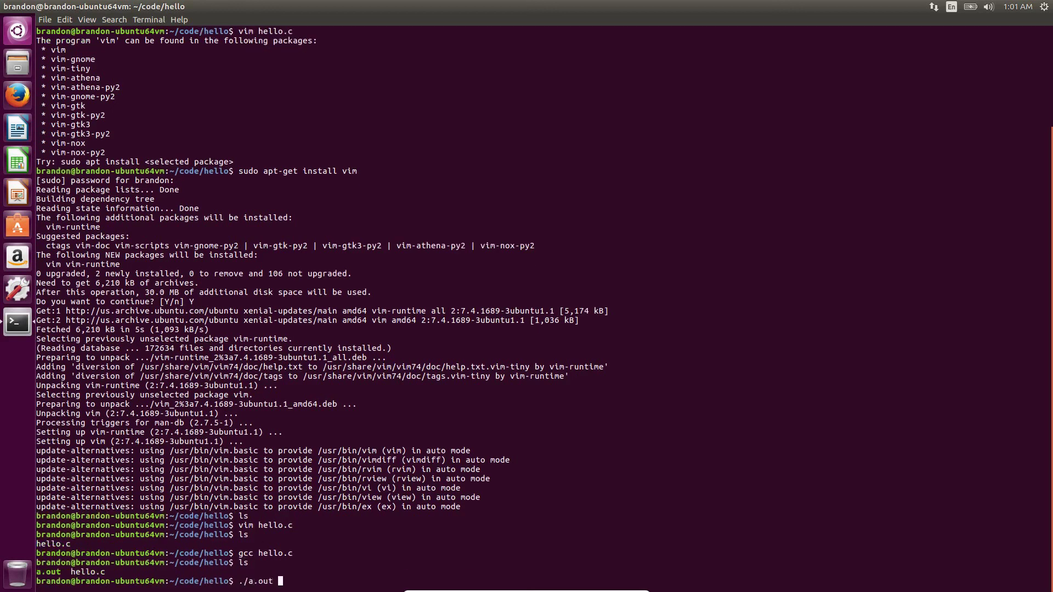
{"action": "key", "text": "Return"}
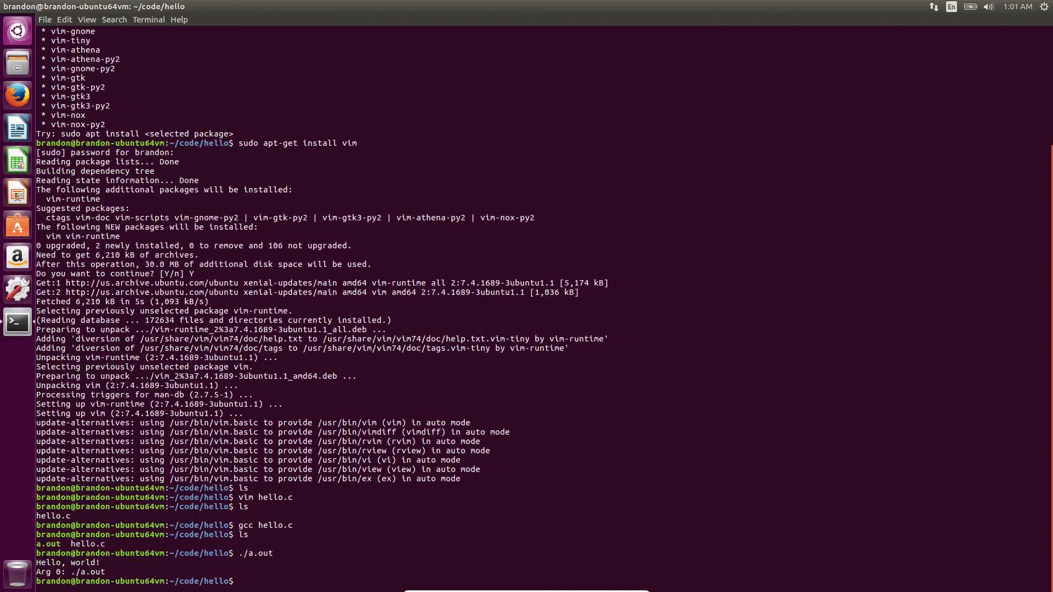
- Run ./a.out again with the arguments hi I am followed by the user's first name
{"action": "key", "text": "Up"}
{"action": "type", "text": "hi I am brandon"}
{"action": "key", "text": "Return"}
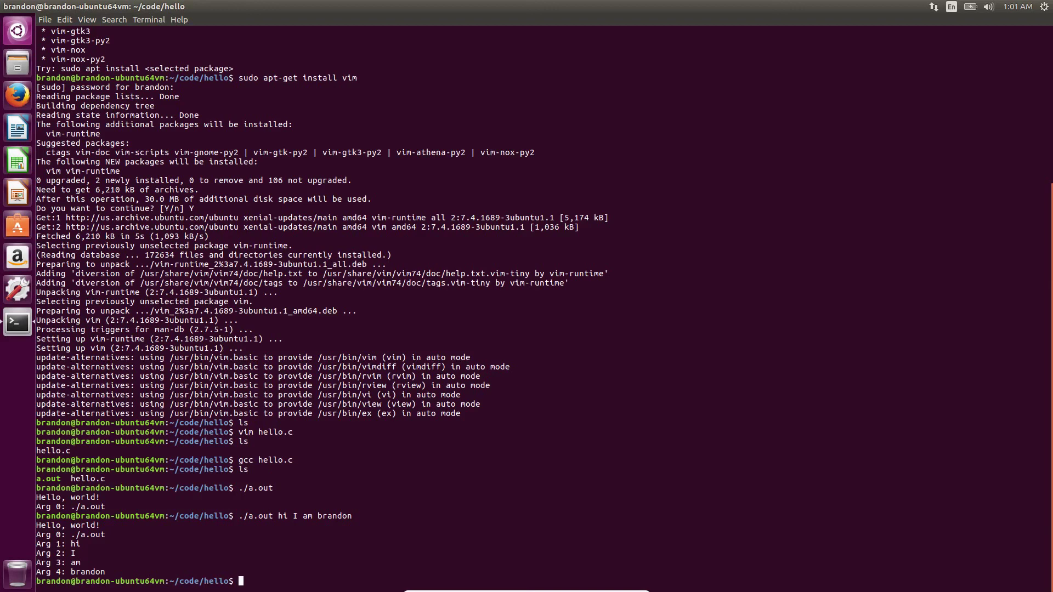
- Start vi without a file to view its welcome screen, quit it, and enter the vim command at the prompt
{"action": "type", "text": "vi"}
{"action": "key", "text": "Return"}
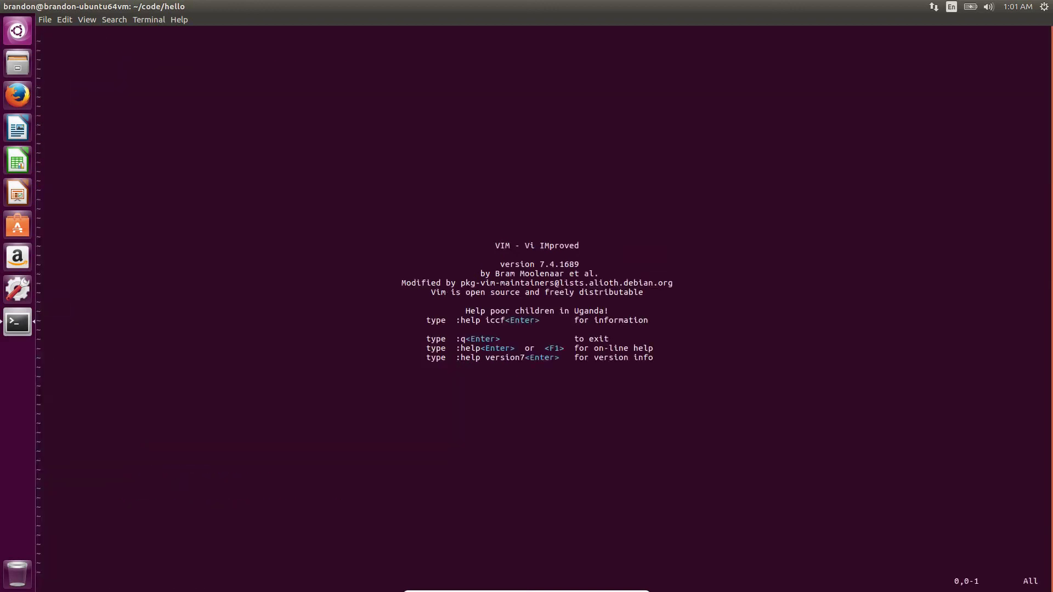
{"action": "type", "text": ":q"}
{"action": "key", "text": "Return"}
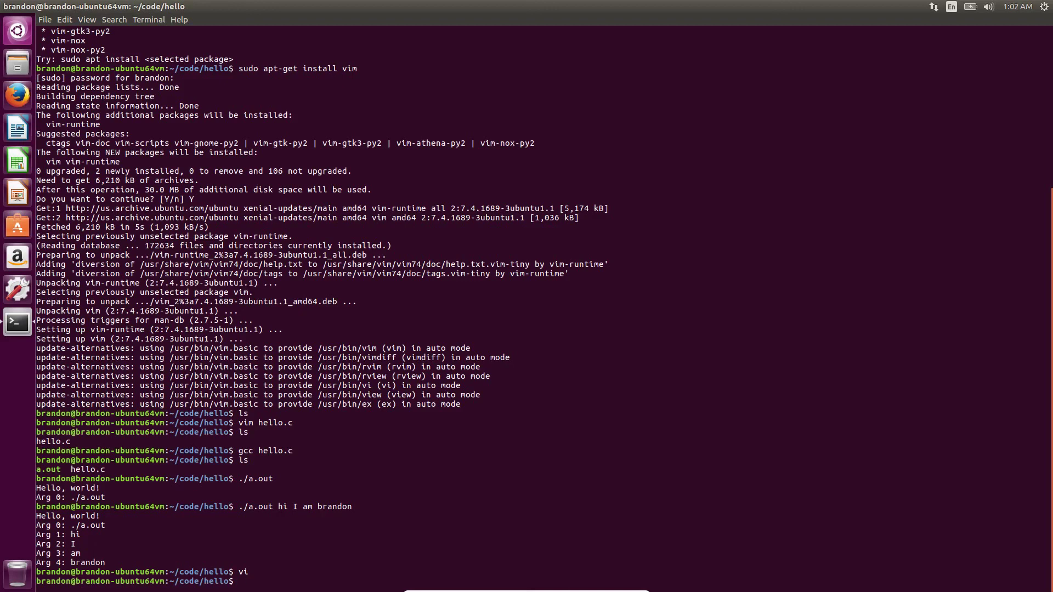
{"action": "type", "text": "vim"}
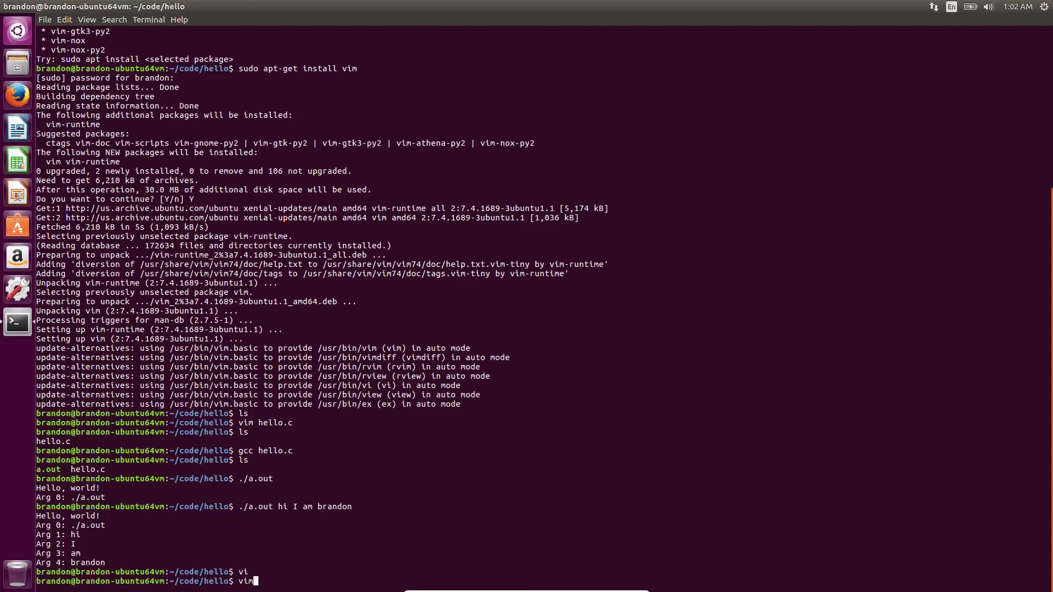